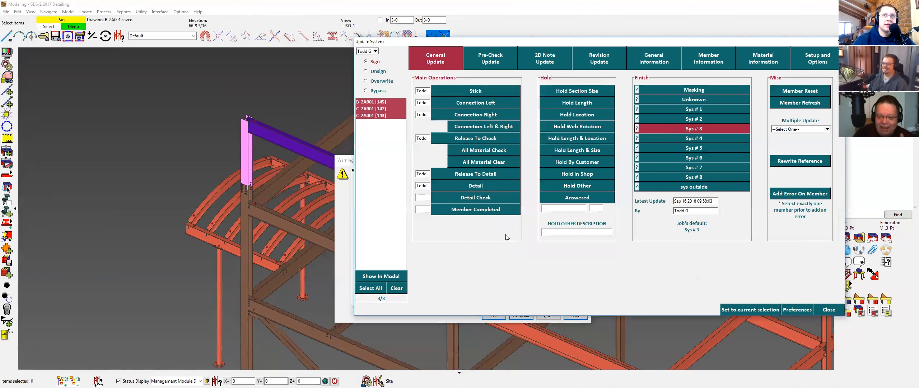
click(345, 227)
key(Return)
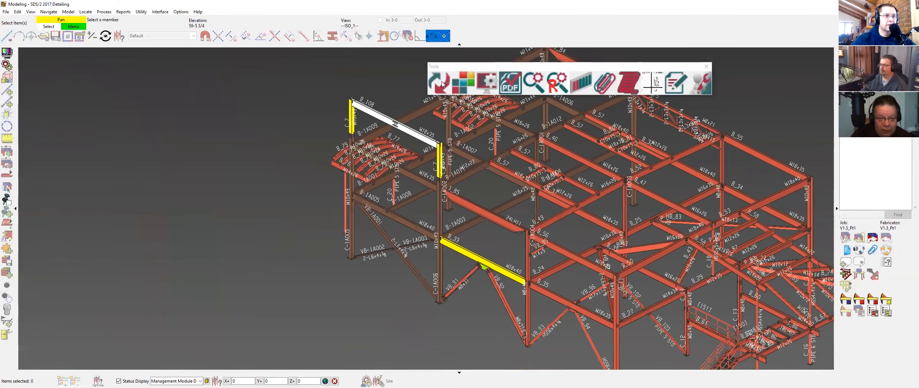
Examine the general update sign-offs of beam B_108, and its member status review from the beam's settings.
click(441, 82)
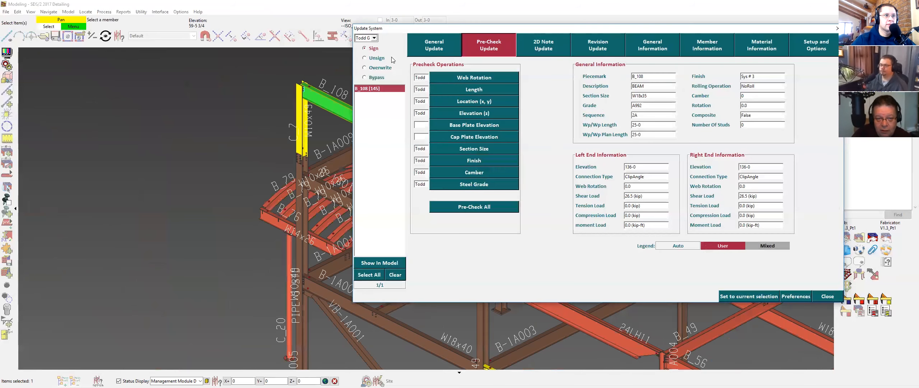
click(433, 45)
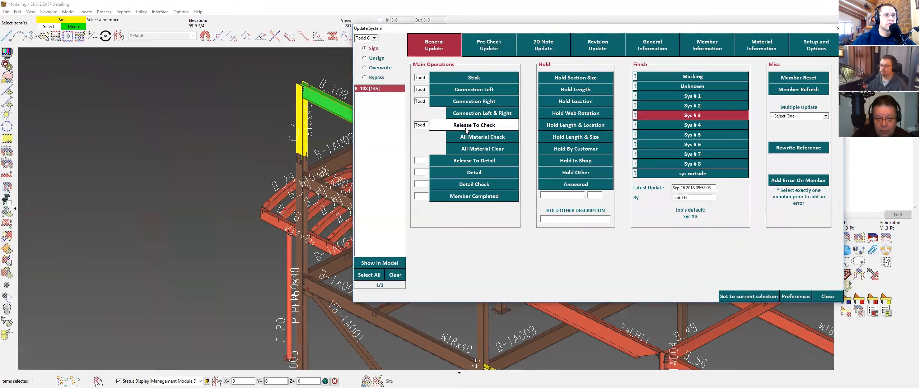
double_click(339, 124)
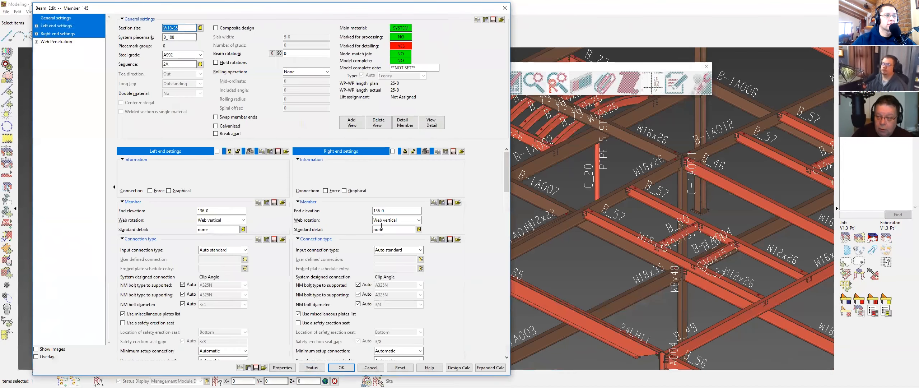
key(alt+s)
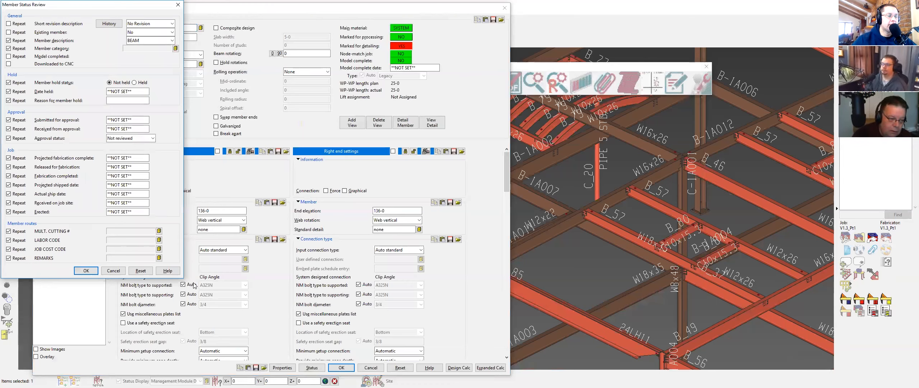
click(113, 270)
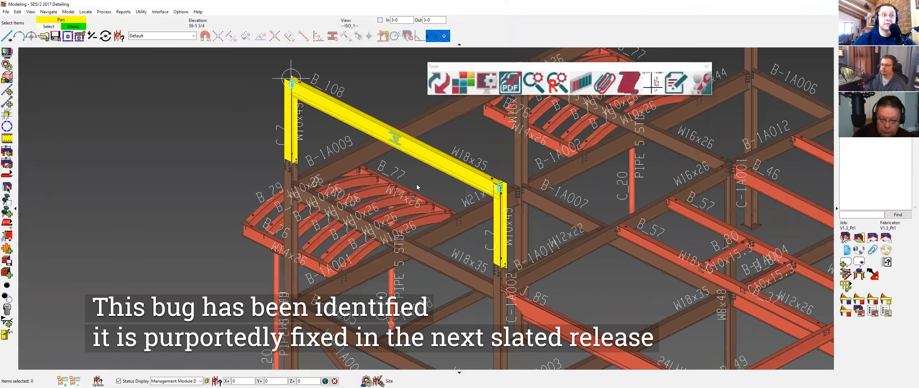
Reopen the member settings of beam B_108 to check its detailing flags, and leave them without edits.
scroll(418, 181, up, 2)
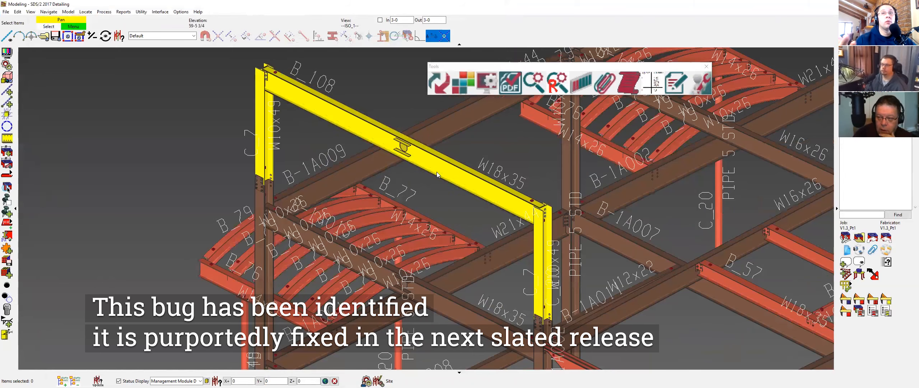
click(437, 172)
double_click(437, 171)
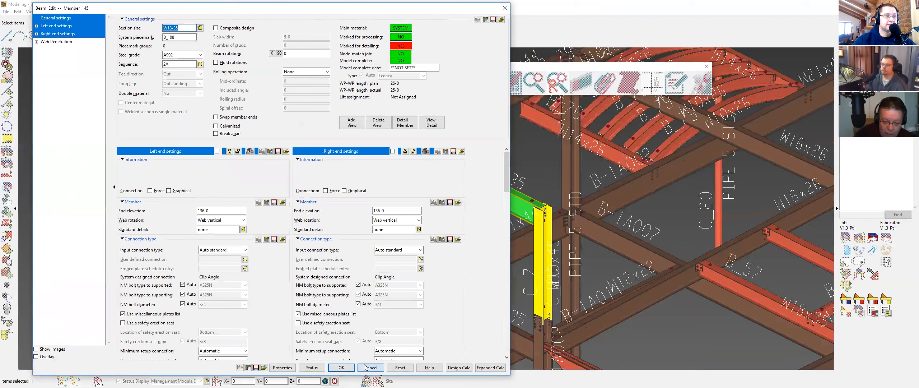
key(Return)
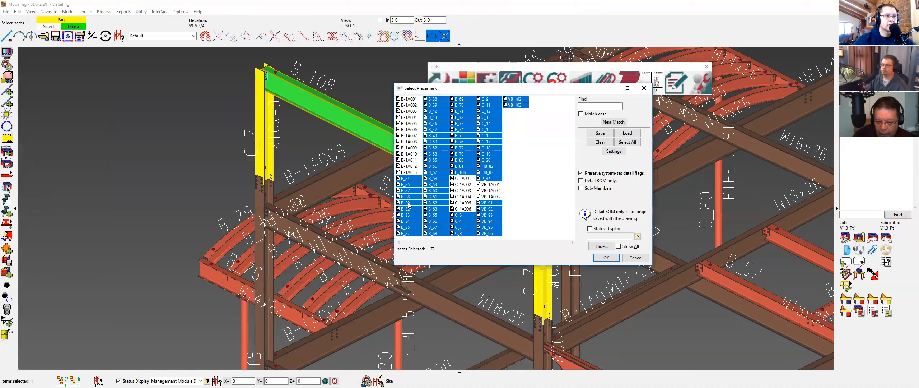
Clear all piecemarks chosen for detailing, turn off preserving system-set detail flags, and confirm.
click(599, 141)
click(581, 174)
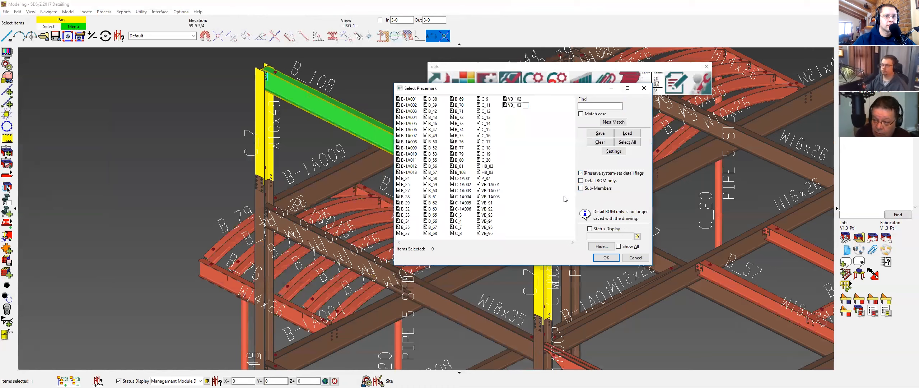
click(605, 258)
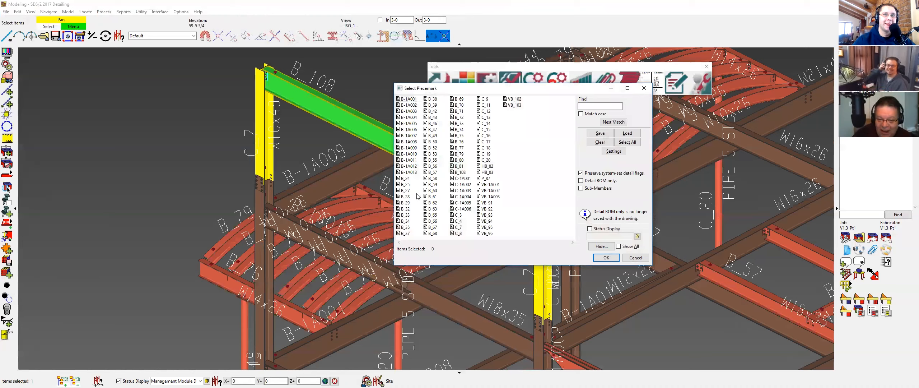
drag(410, 172, 409, 99)
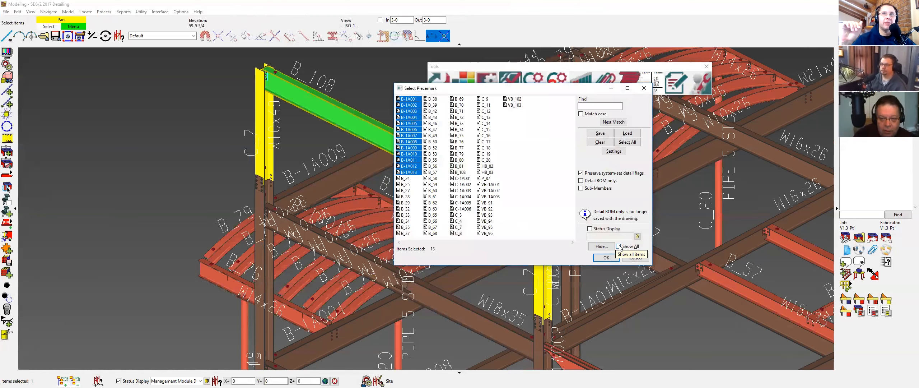
click(632, 257)
click(610, 270)
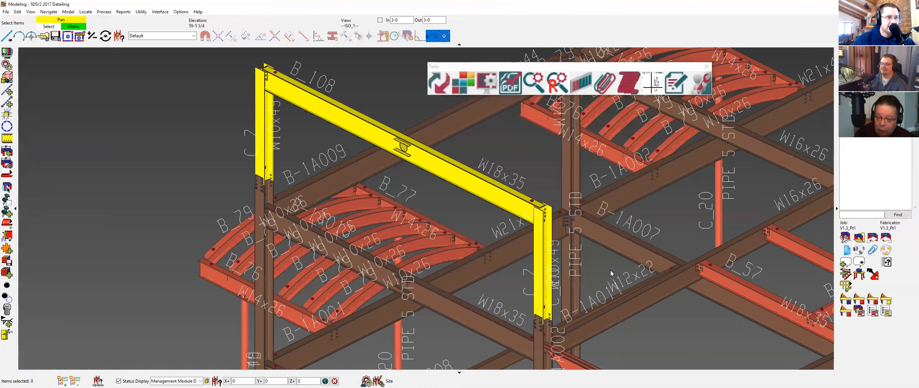
Select beam B-1A008 in the model, beneath the yellow frame.
scroll(531, 204, down, 1)
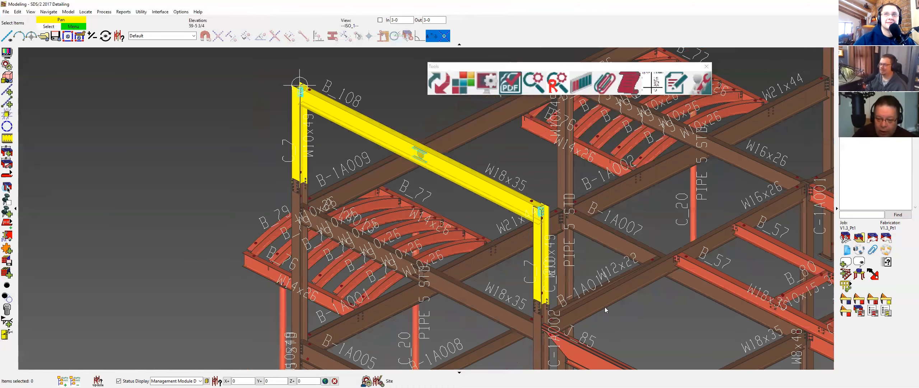
scroll(412, 176, down, 1)
scroll(626, 332, up, 1)
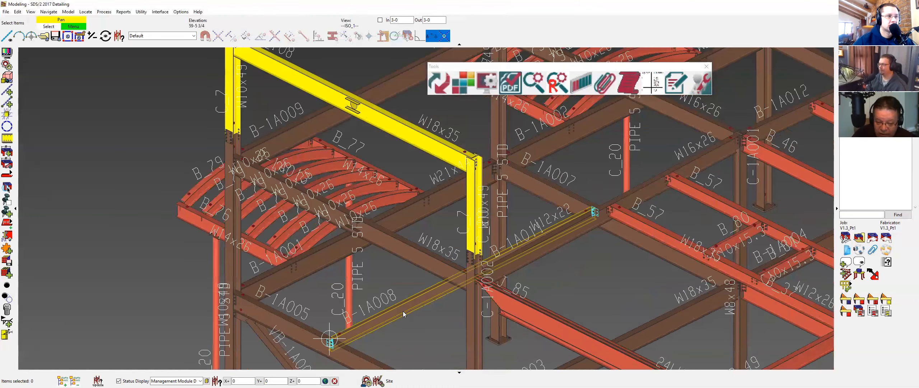
click(427, 301)
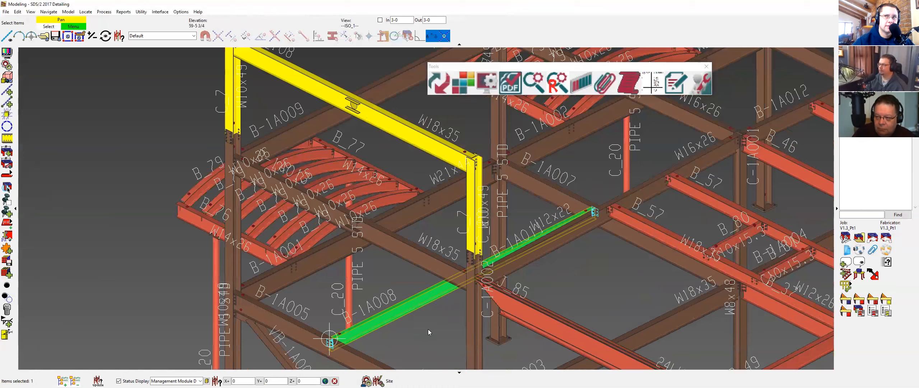
click(412, 334)
scroll(510, 237, down, 2)
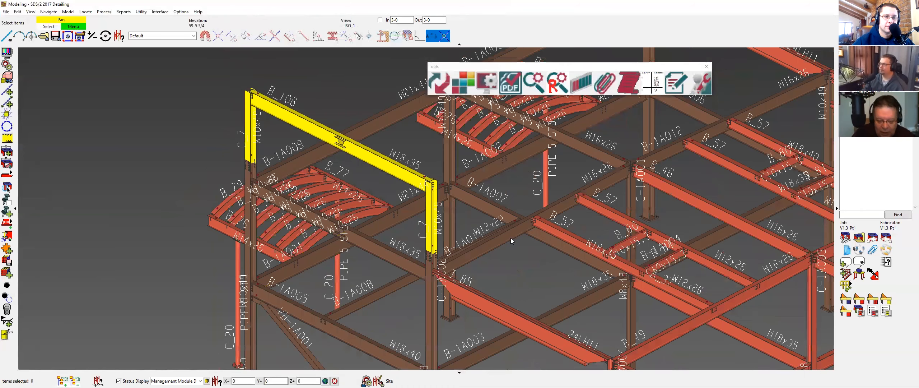
scroll(510, 240, up, 2)
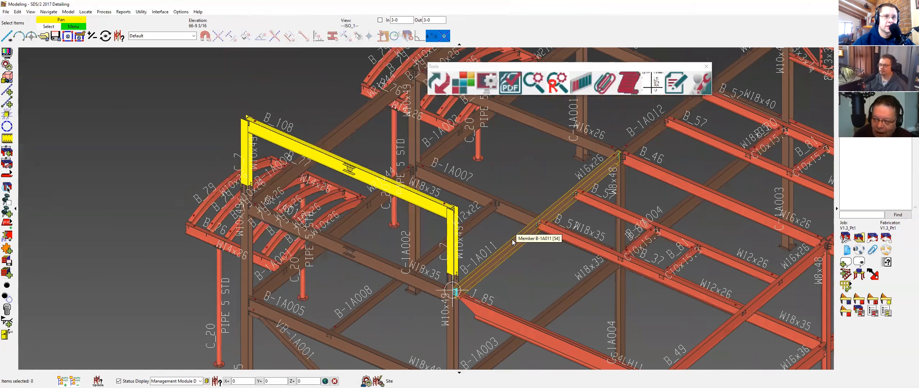
click(477, 223)
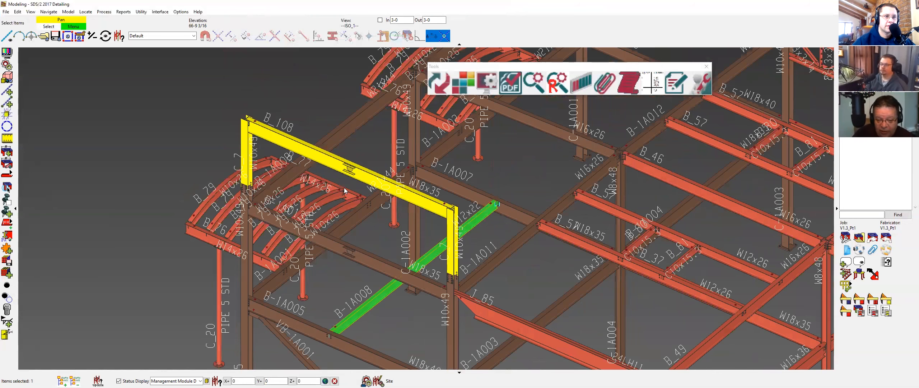
Set up a Status Report by Proximity with Submitted for approval, Received from approval, Approval status, Projected to ship and Released for fabrication.
click(123, 11)
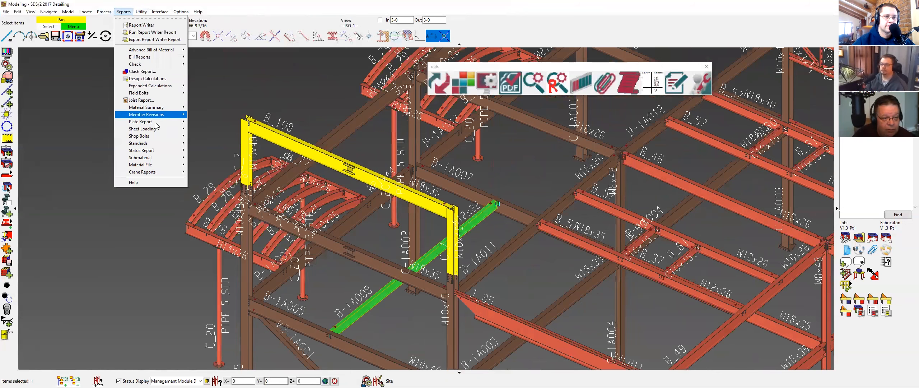
mouse_move(164, 154)
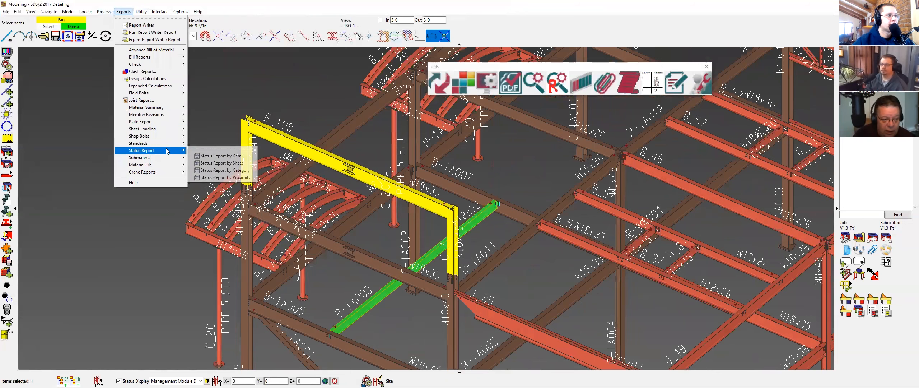
click(246, 178)
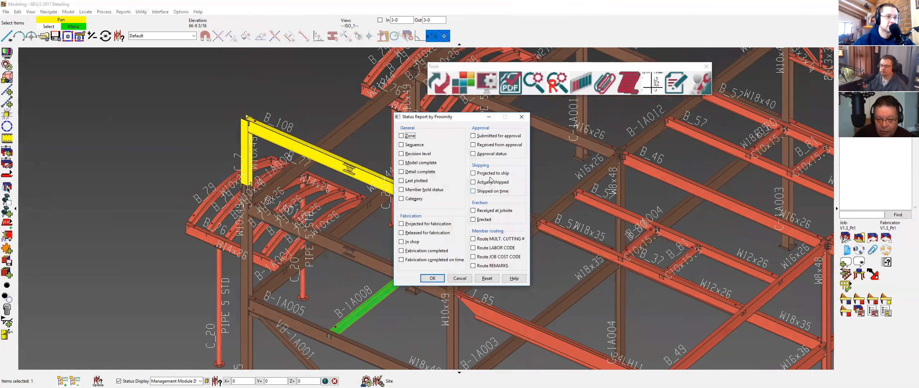
click(504, 136)
click(496, 145)
click(496, 154)
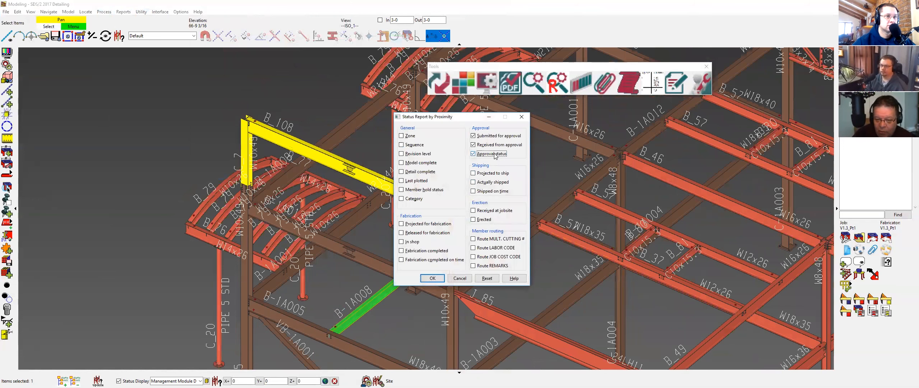
click(489, 173)
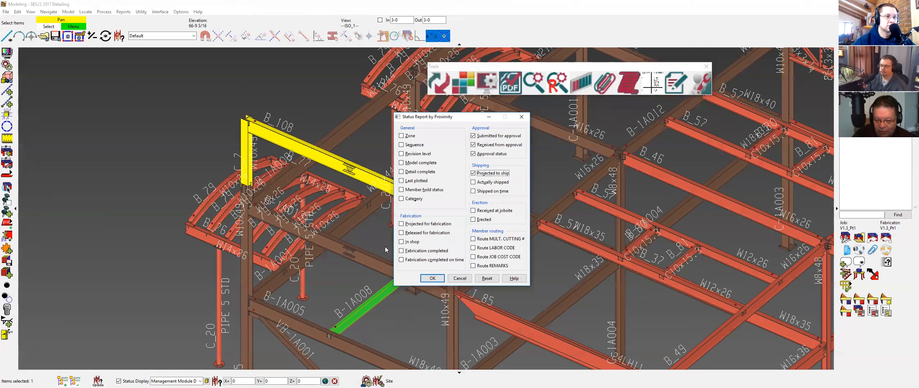
click(423, 225)
click(418, 233)
click(426, 225)
click(442, 281)
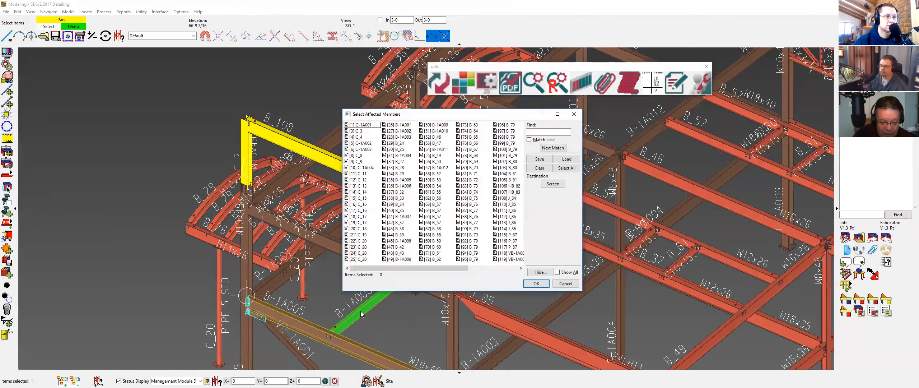
Find member B-1A008 among the affected members and generate the status report for it.
click(540, 131)
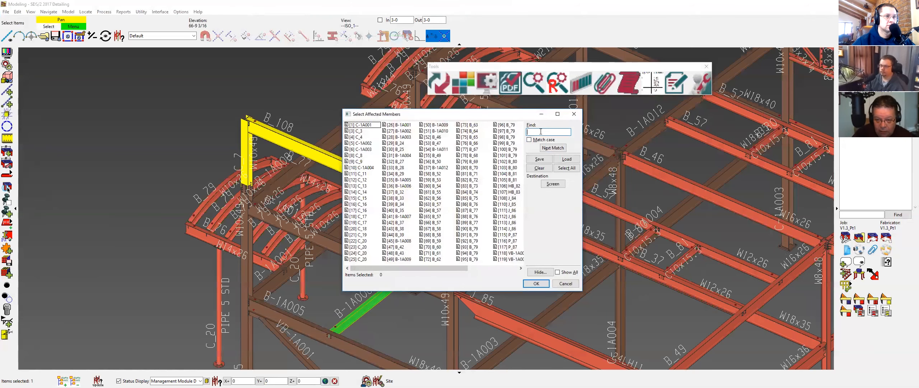
text(B)
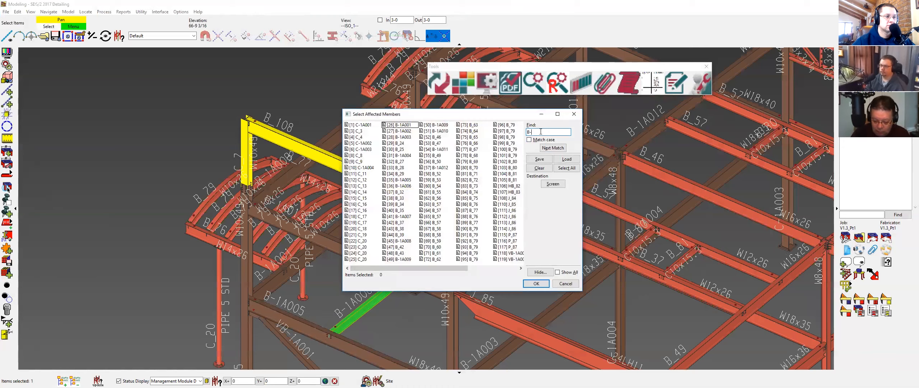
text(-1A008)
click(408, 241)
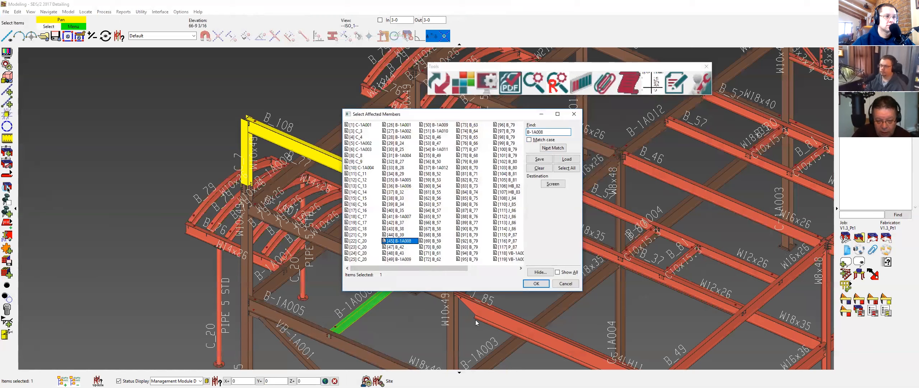
click(535, 283)
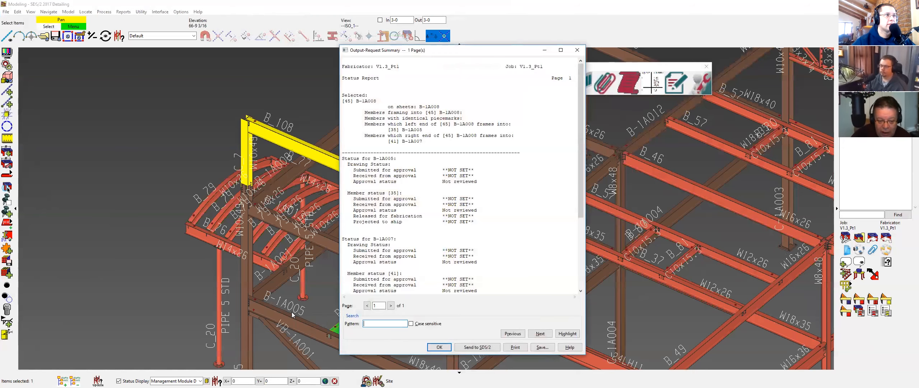
Read the approval, fabrication and shipping status of B-1A008 and its connected members in the report, and close it.
drag(397, 159, 369, 155)
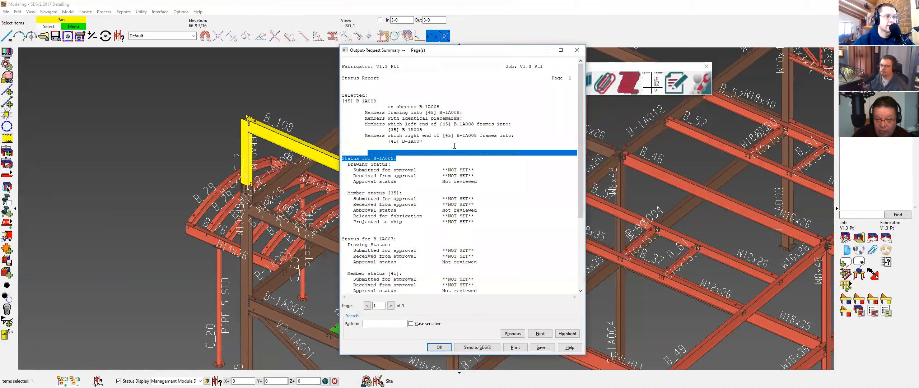
scroll(455, 145, down, 4)
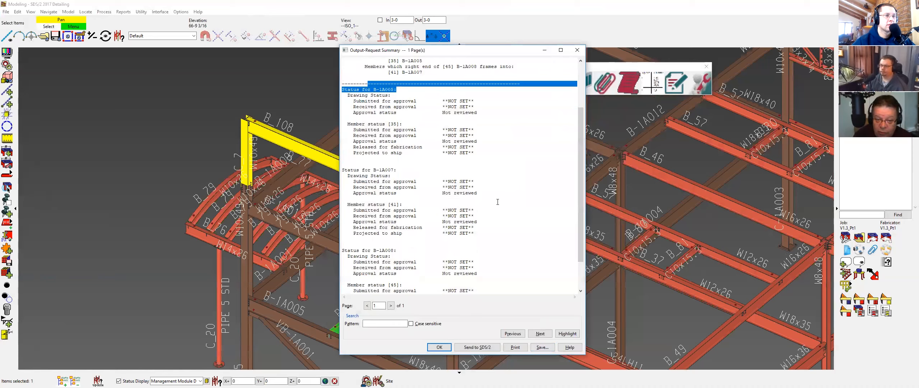
scroll(498, 202, down, 2)
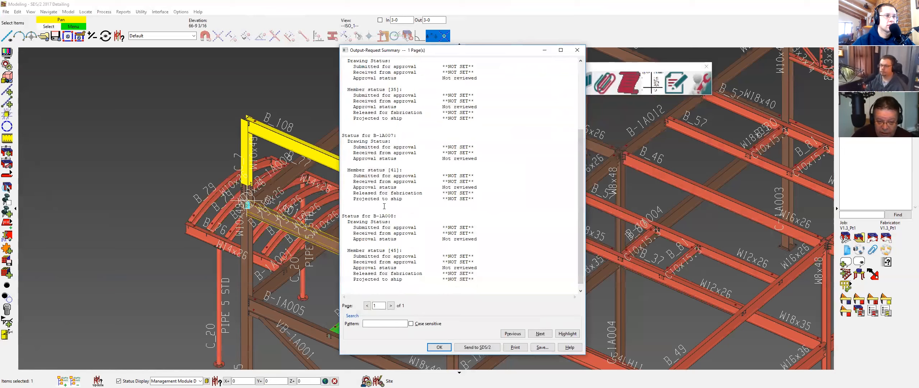
scroll(450, 169, up, 2)
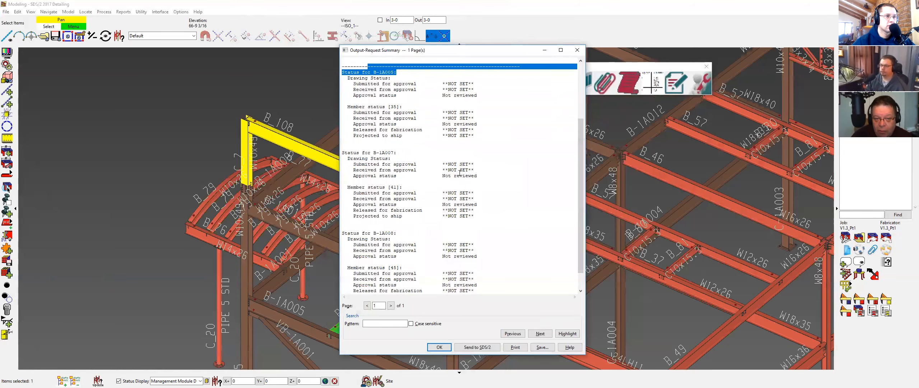
click(439, 347)
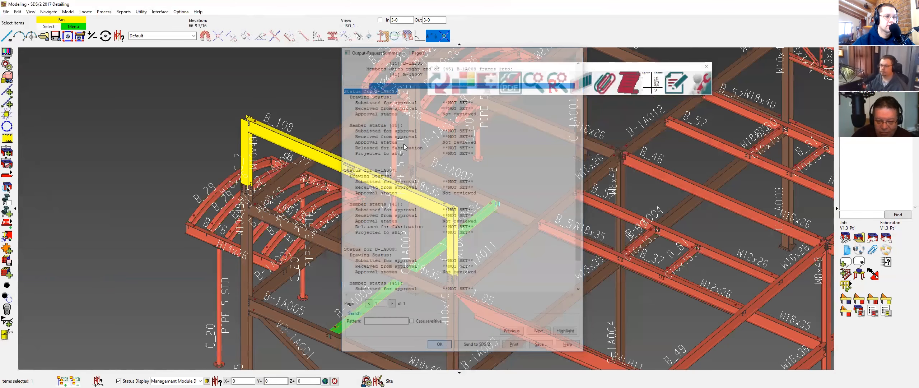
Generate a Status Report by Proximity for B-1A008 with no status fields checked, look over its connected members, and close it.
click(104, 11)
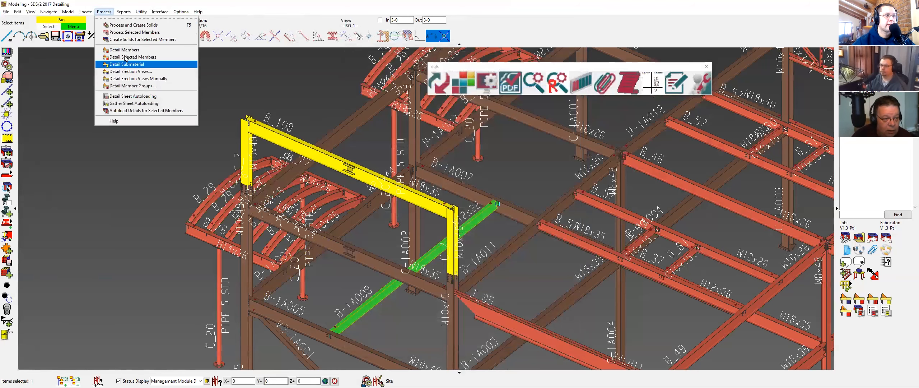
mouse_move(123, 11)
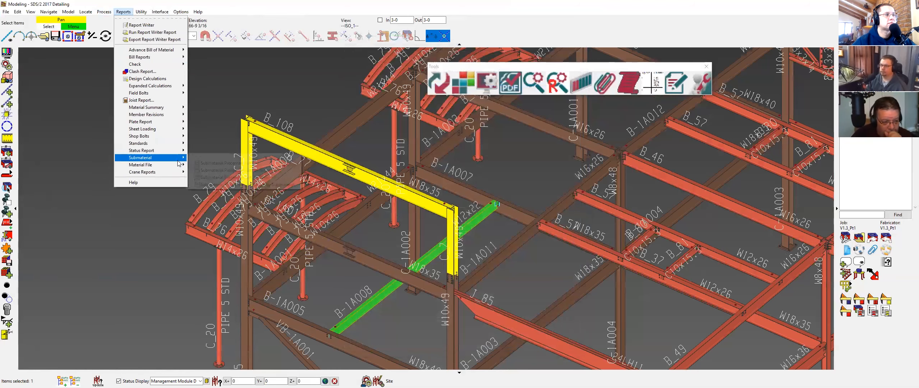
mouse_move(176, 158)
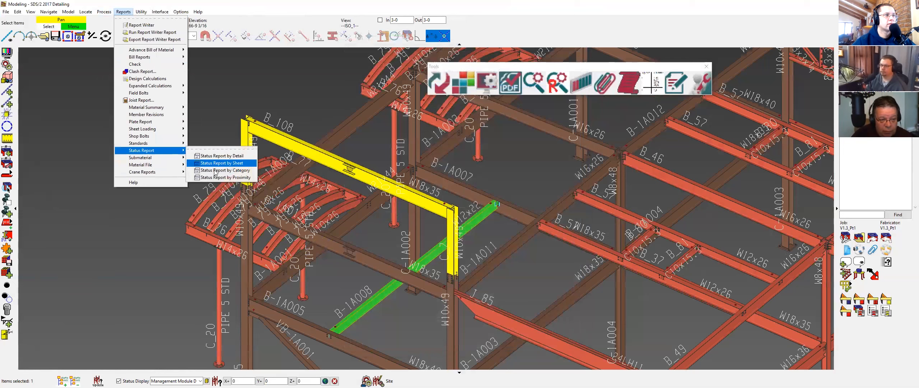
click(216, 177)
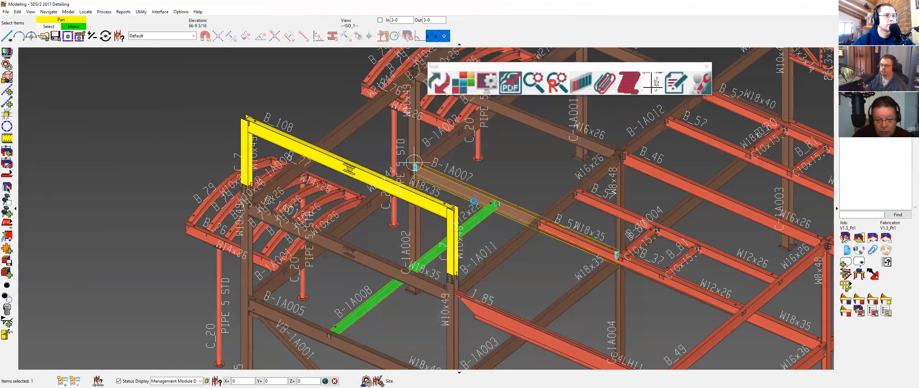
click(474, 200)
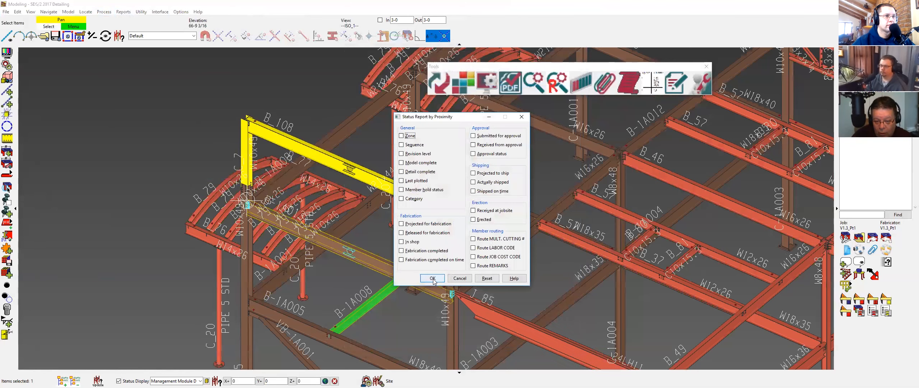
key(Return)
click(398, 240)
click(536, 284)
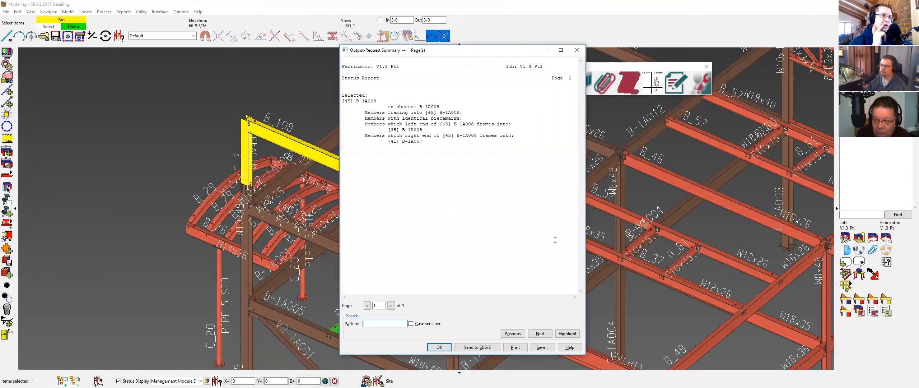
click(438, 347)
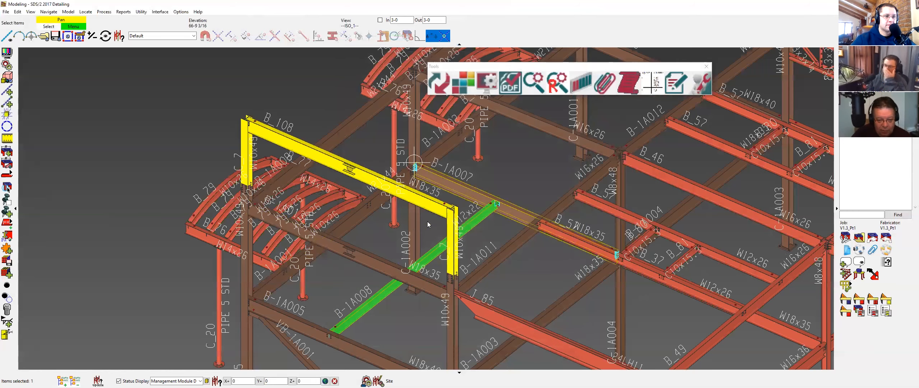
Select the yellow beam B_108 and its two columns C_7, and sign them off as Release To Detail in the Update System.
ctrl+click(452, 232)
ctrl+click(245, 151)
click(435, 78)
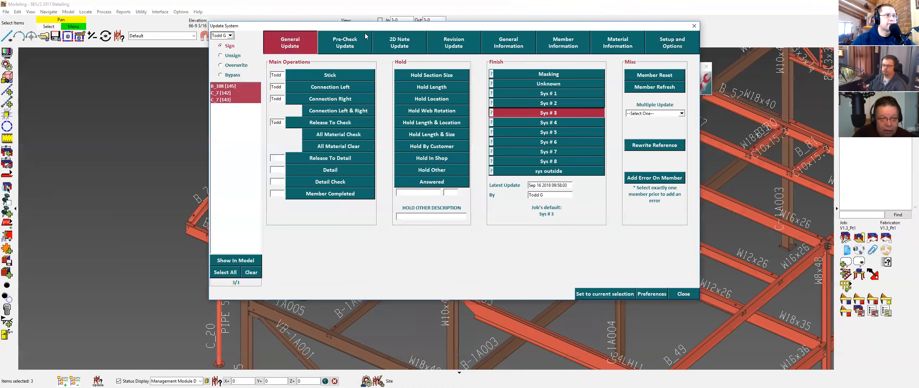
drag(311, 25, 456, 42)
click(319, 132)
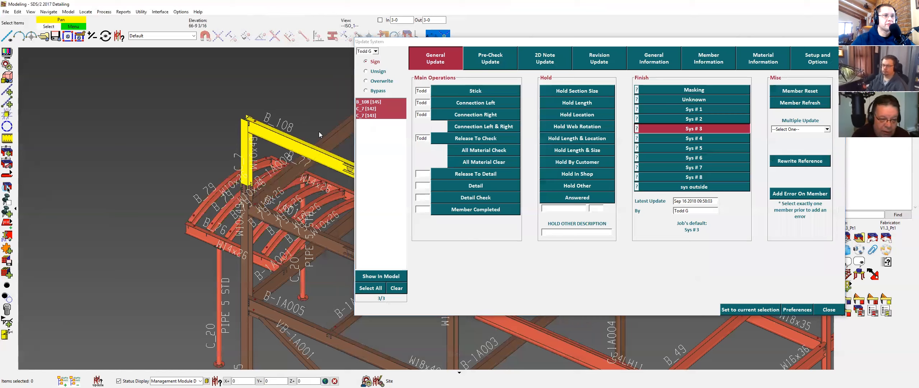
click(461, 176)
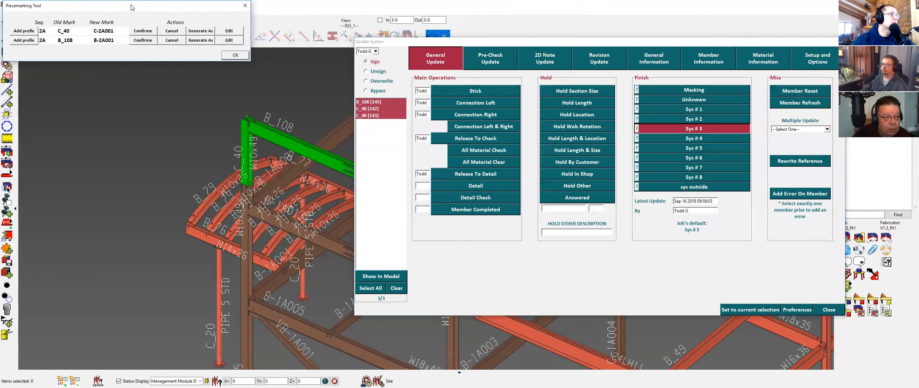
Confirm the new piecemarks C-2A001 for C_40 and B-2A001 for B_108 in the Piecemarking Tool.
drag(135, 10, 482, 124)
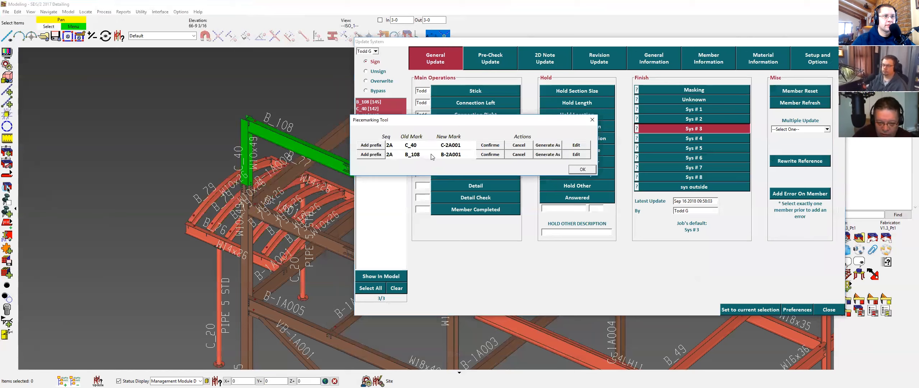
click(490, 144)
click(487, 153)
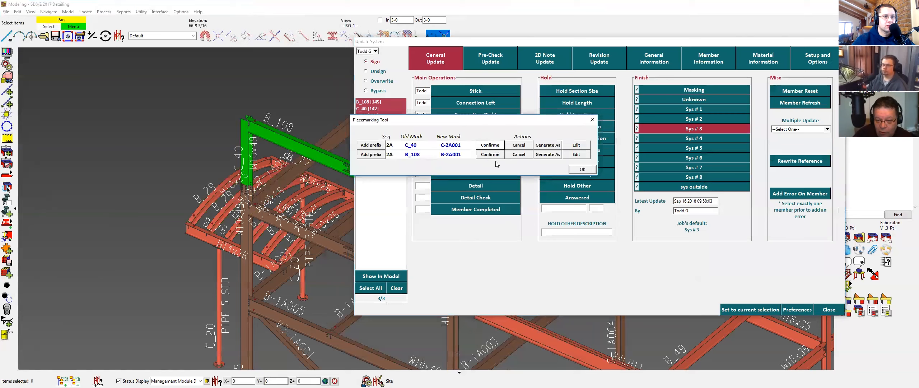
Examine the Generate As description choices for piecemark C_40 and dismiss them without a change.
click(541, 145)
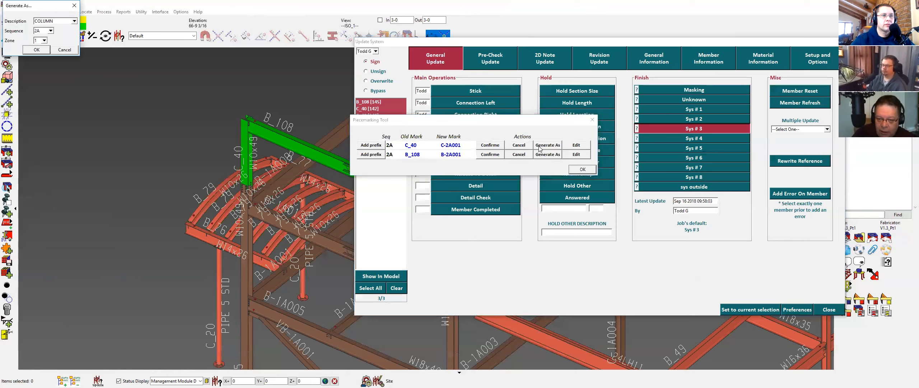
drag(29, 5, 482, 97)
click(527, 112)
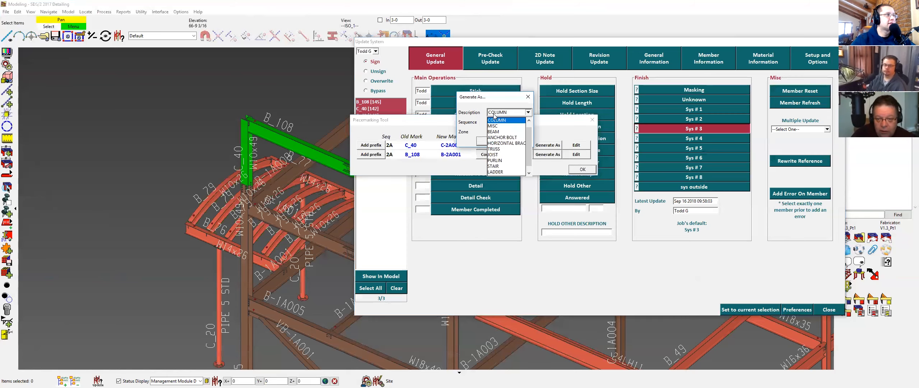
click(509, 148)
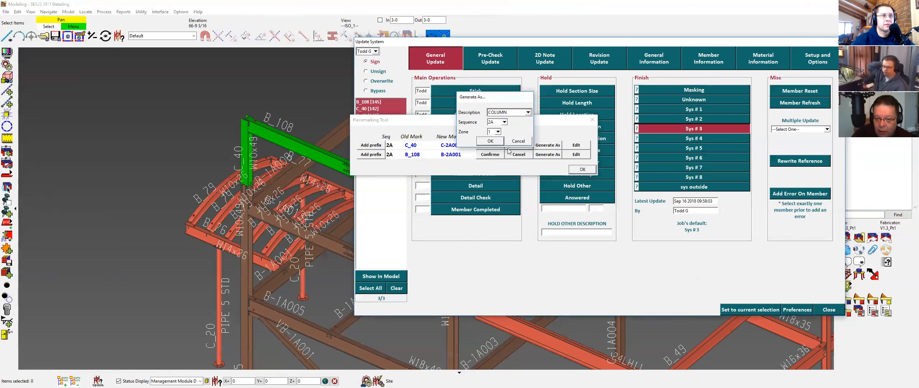
click(516, 141)
Look at the prefix and manual edit options for piecemark C_40, leaving both without applying anything.
click(364, 145)
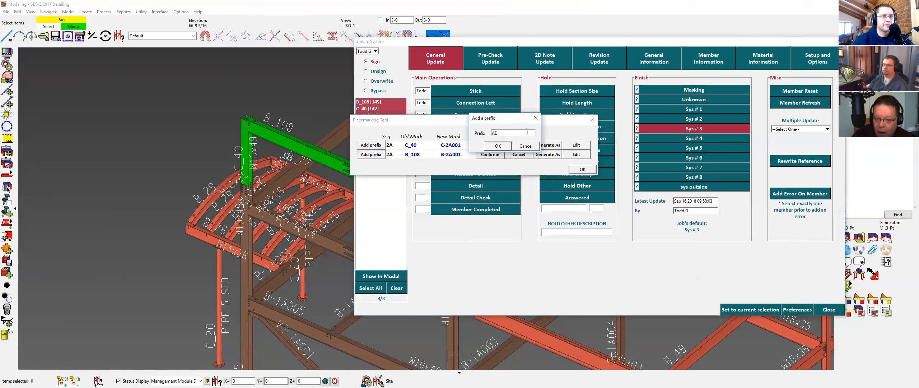
click(534, 147)
click(572, 146)
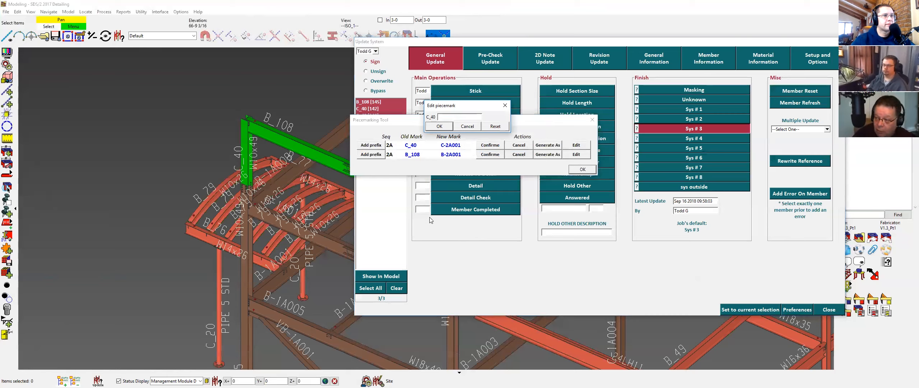
click(467, 126)
Accept the confirmed piecemarks and detail the beam and both columns with the annotation and dimensioning options already set.
click(490, 155)
click(581, 170)
click(574, 174)
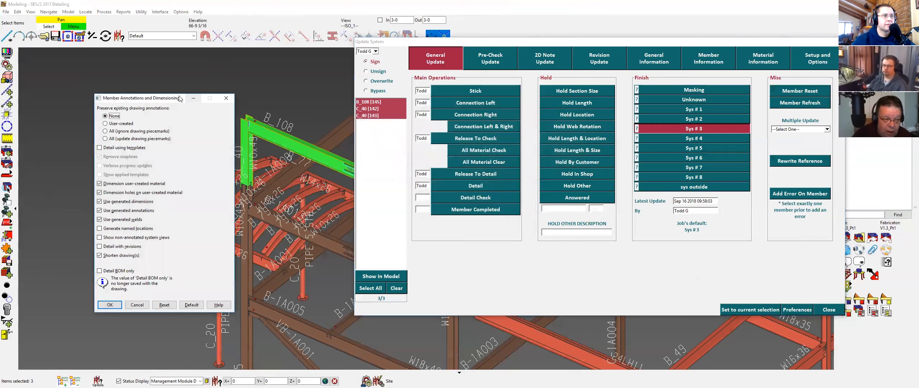
drag(168, 100, 516, 73)
click(457, 277)
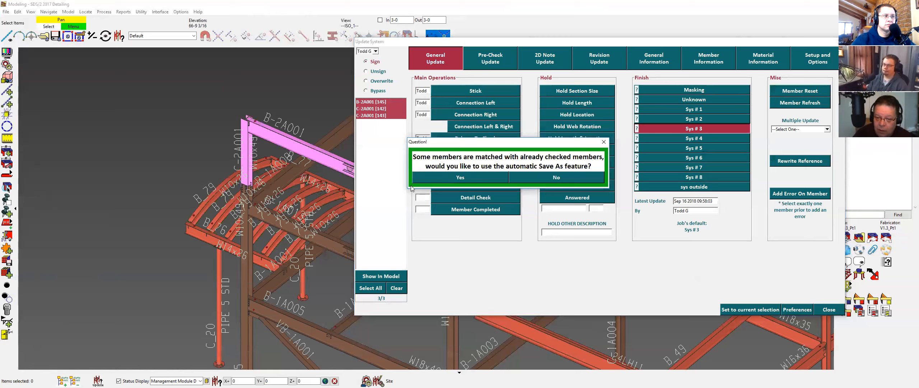
Accept the automatic Save As for the matched members and autoload them on the 11x17BOM and 18x34BOM sheet outlines.
click(478, 180)
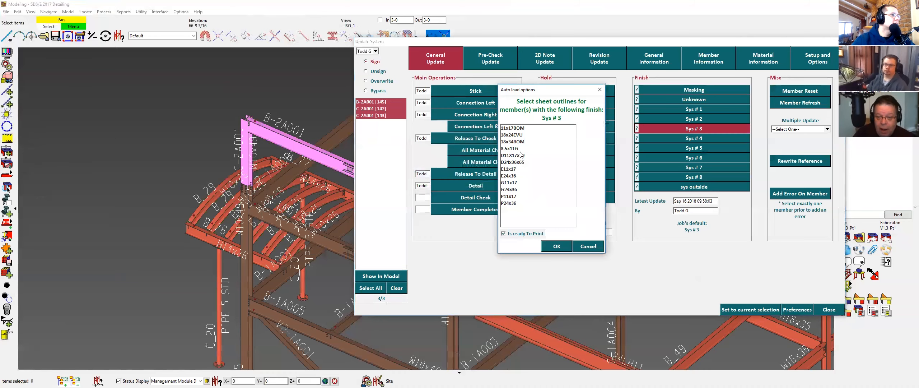
click(521, 128)
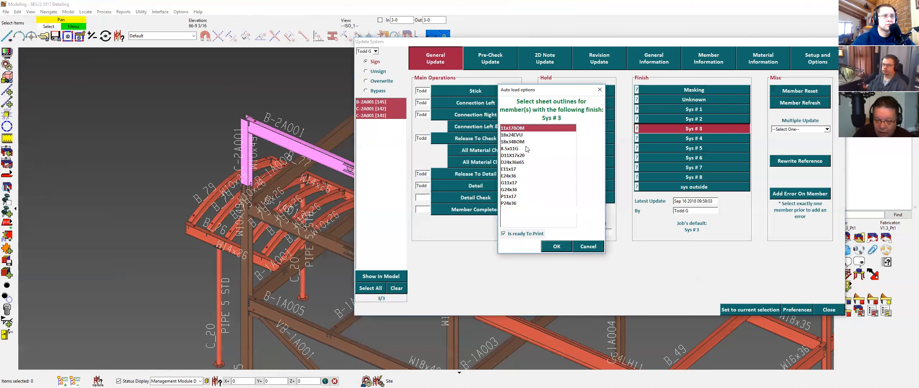
click(524, 142)
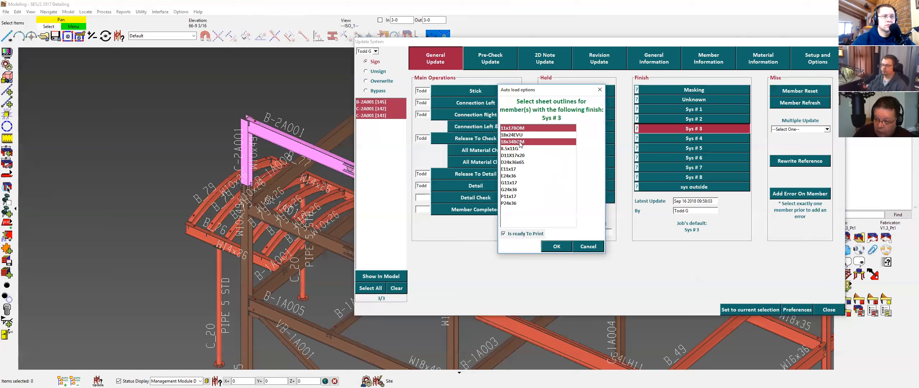
click(556, 247)
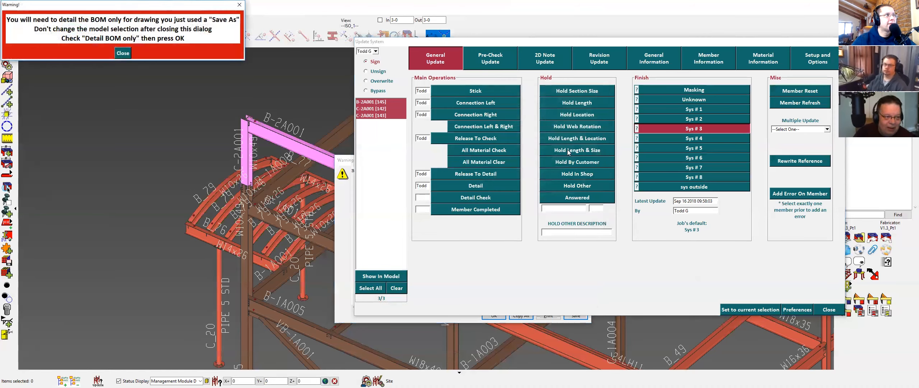
Acknowledge the Save As reminder and detail beam B-2A001 again with Detail BOM only enabled.
drag(106, 5, 532, 90)
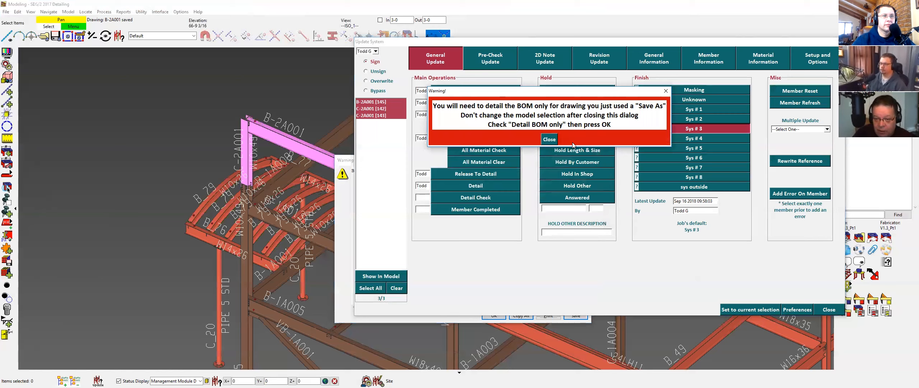
click(549, 139)
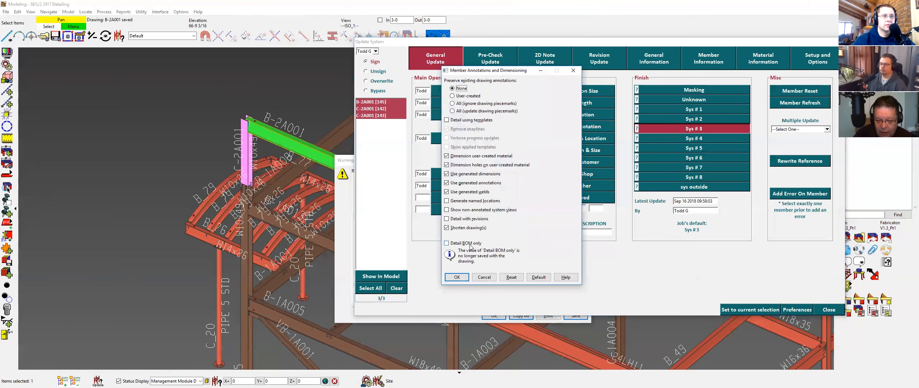
click(470, 244)
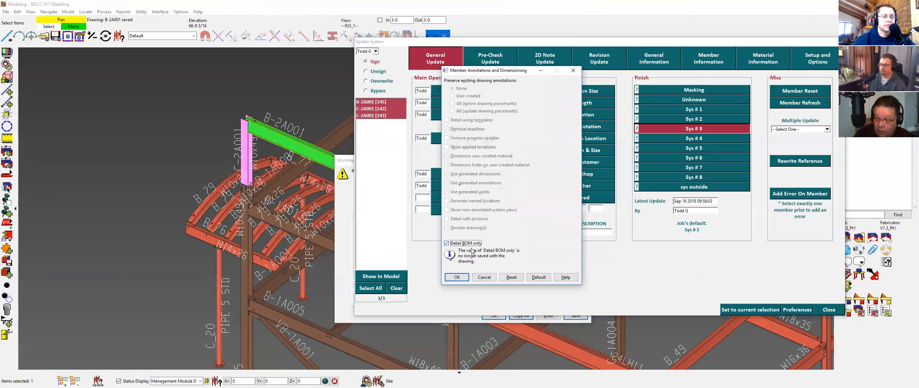
click(457, 276)
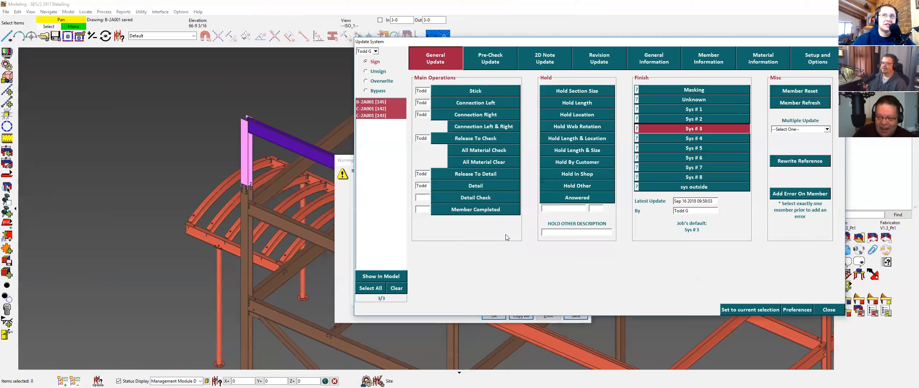
Dismiss the remaining warning window and close the Update System.
click(345, 226)
click(494, 315)
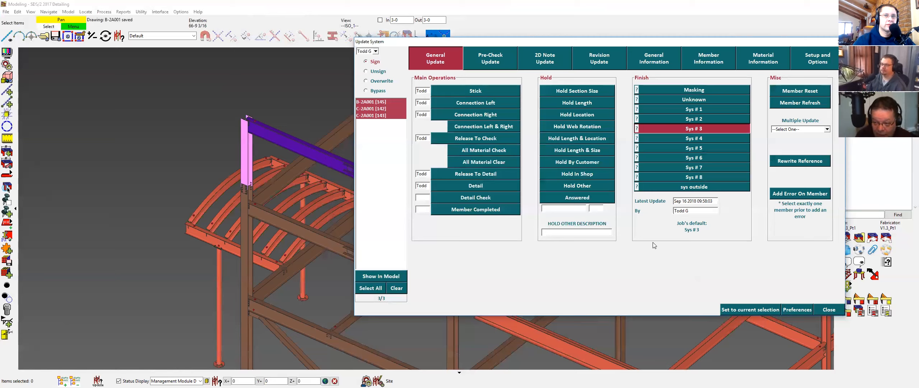
click(829, 309)
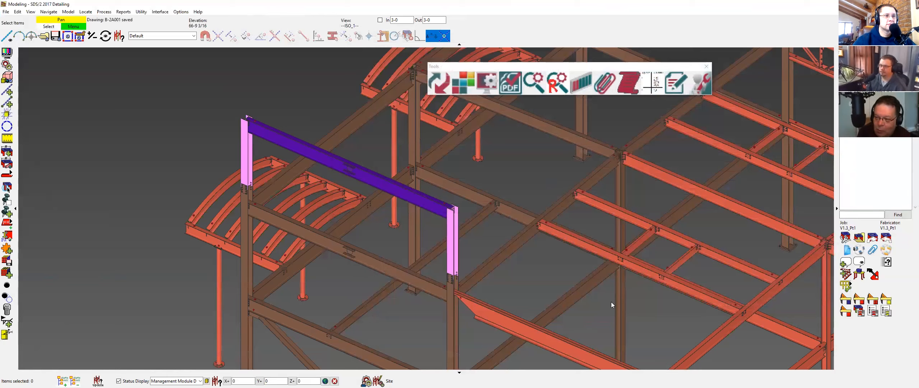
Reopen the --ISO_1-- erection view and show the B-2A001 frame with its C-2A001 columns up close.
click(548, 89)
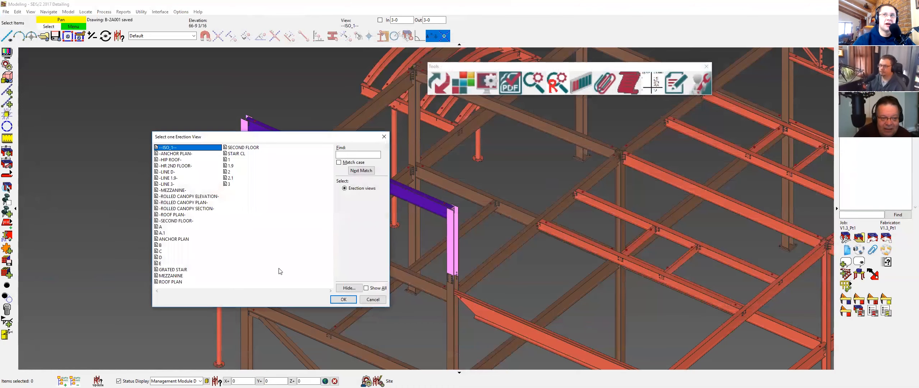
click(340, 296)
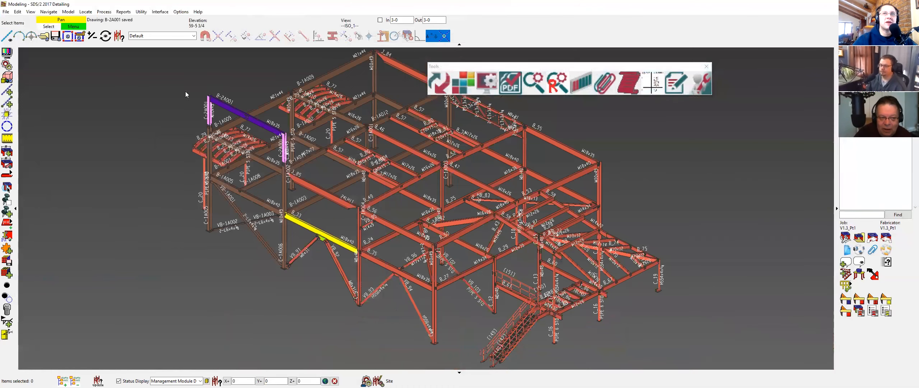
scroll(353, 72, up, 1)
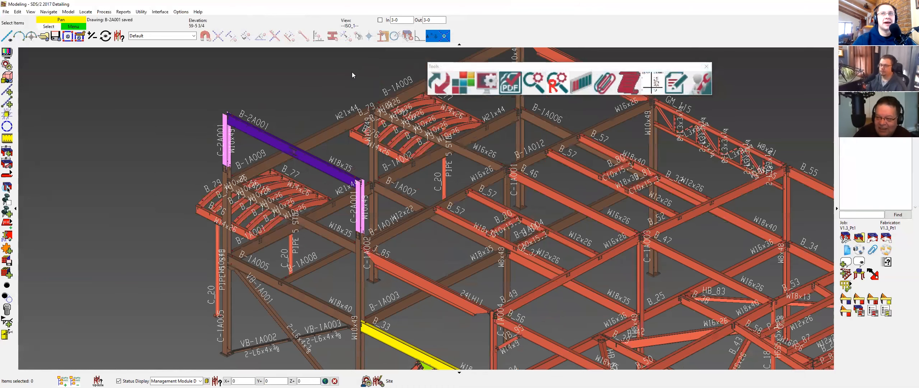
scroll(352, 74, up, 2)
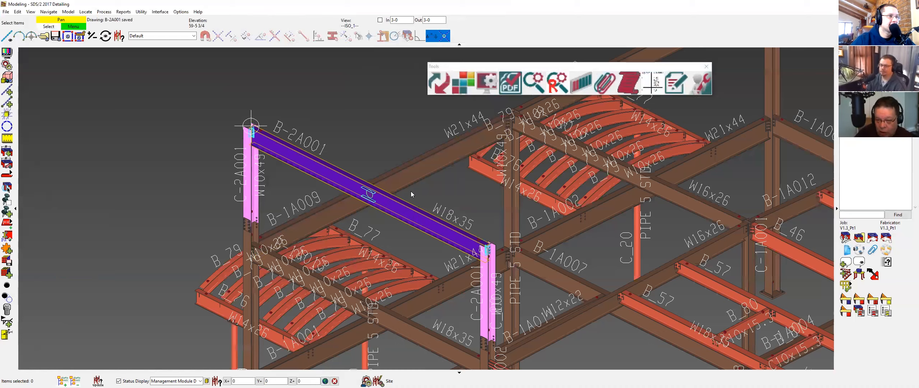
Print the first copy of detail C-2A001 through the Drawing Control Tool's PDF export.
click(507, 86)
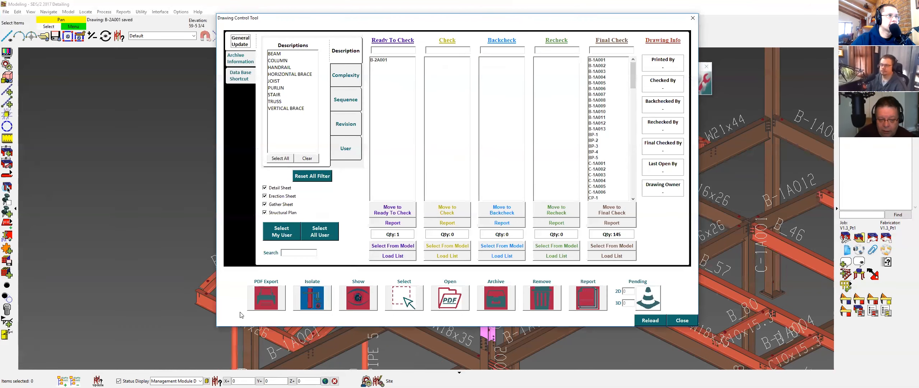
click(278, 301)
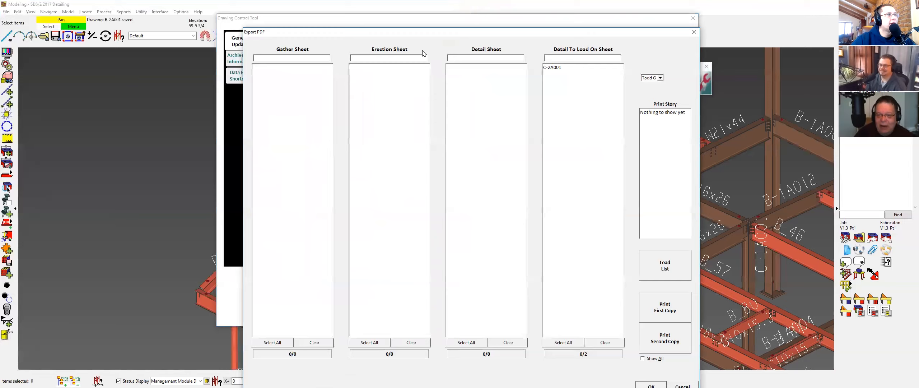
click(561, 74)
click(550, 63)
click(554, 67)
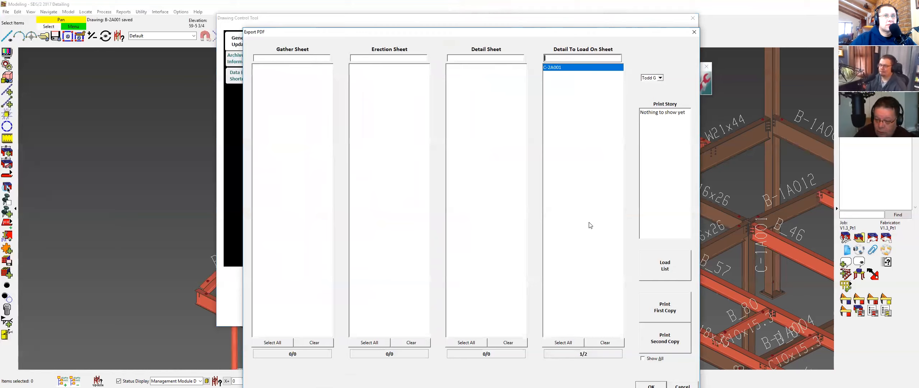
click(673, 311)
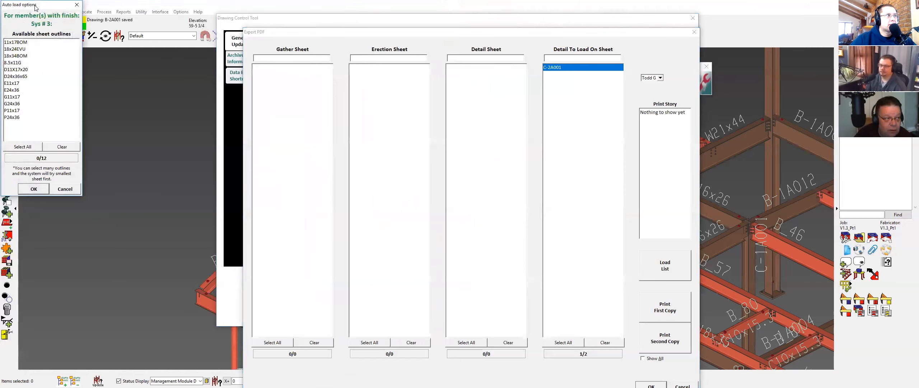
Autoload the C-2A001 detail on the 11x17BOM and 18x34BOM sheet outlines.
drag(36, 7, 553, 60)
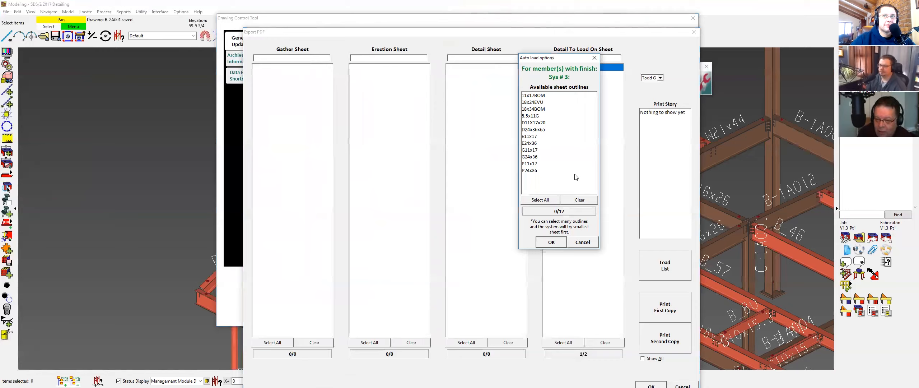
click(536, 95)
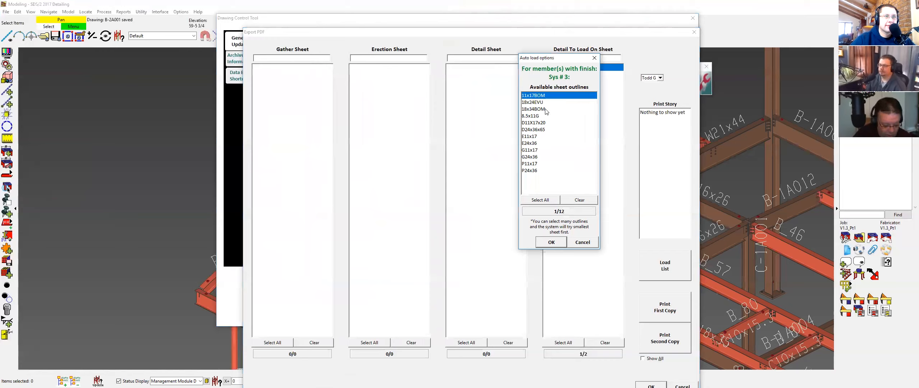
click(545, 109)
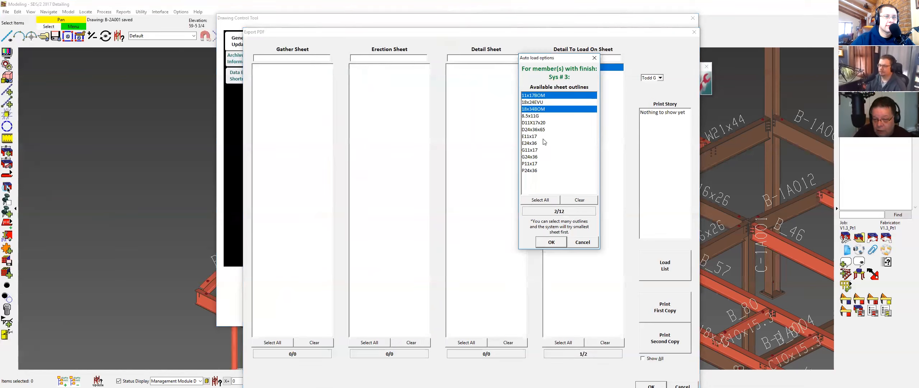
click(551, 242)
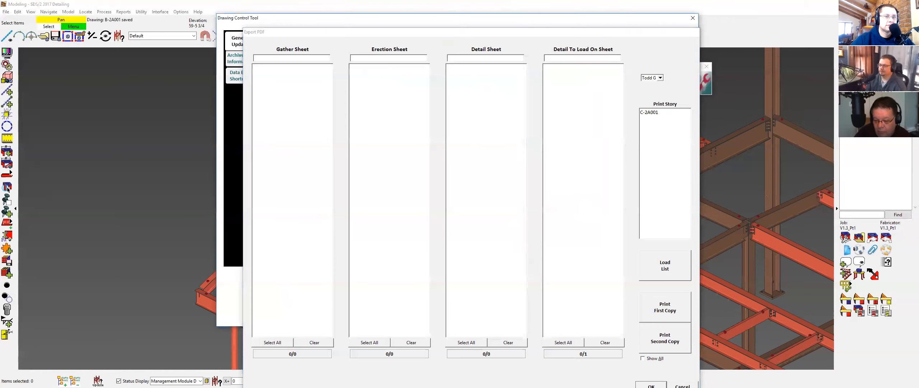
Review the drawing info of C-2A001 and B-2A001 under Ready To Check, and close the Drawing Control Tool.
click(382, 66)
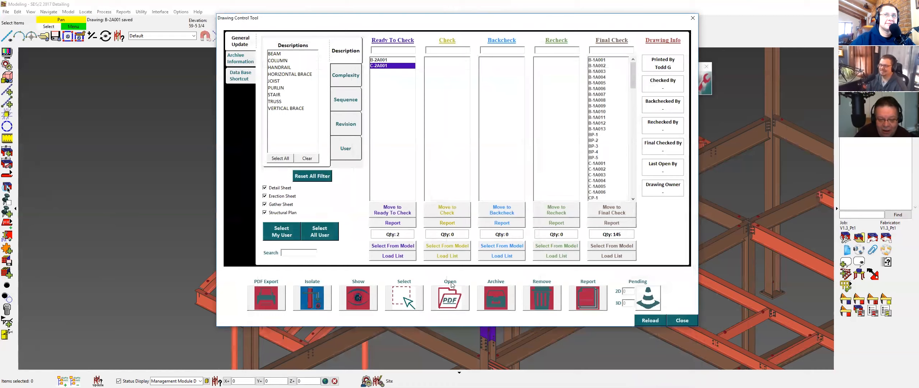
click(381, 60)
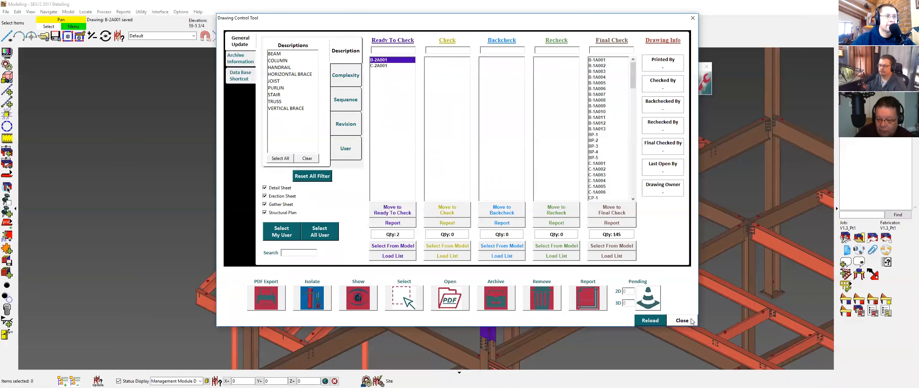
click(682, 320)
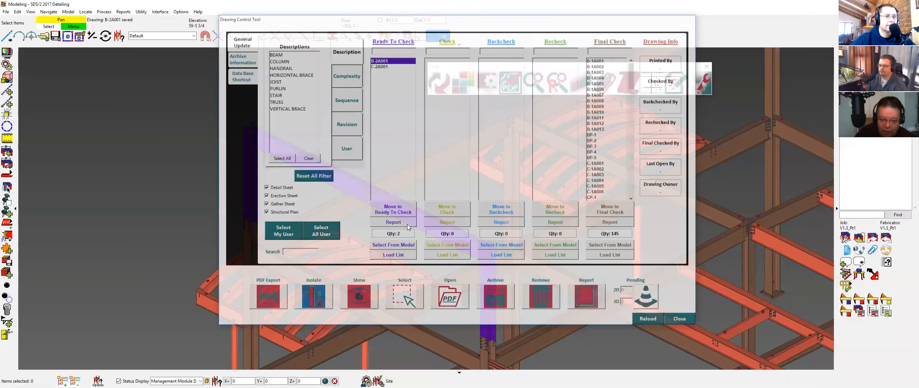
Show the member detail of beam B-2A001 from the model in the Drawing Editor.
right_click(429, 219)
mouse_move(492, 238)
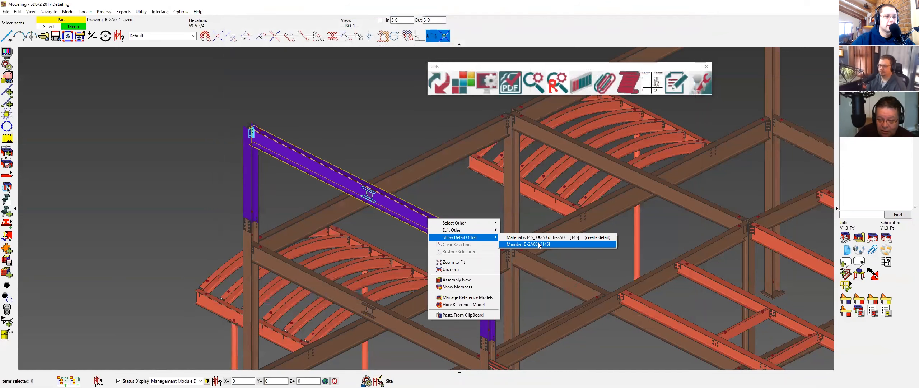
click(545, 237)
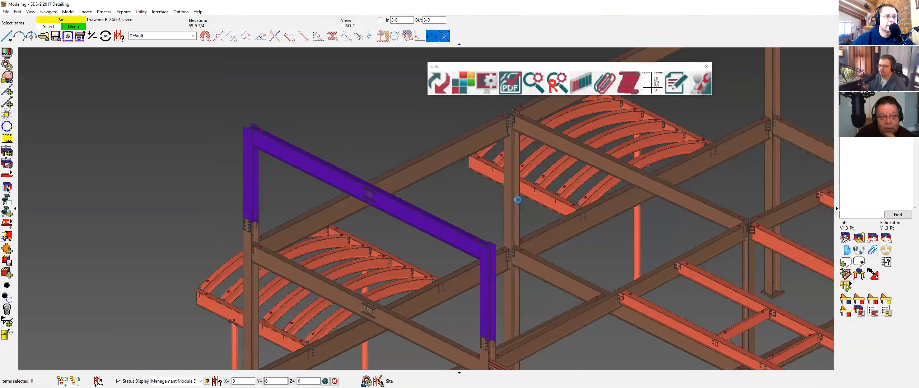
click(515, 198)
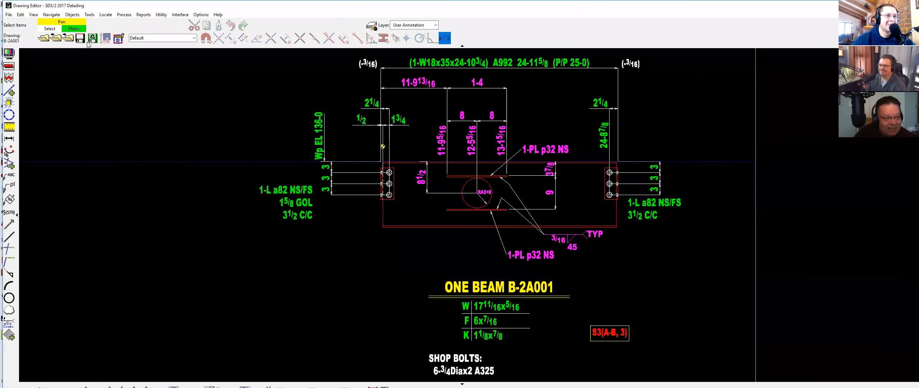
Open detail sheet C-2A001 to view the column detail with its bill of material.
click(43, 37)
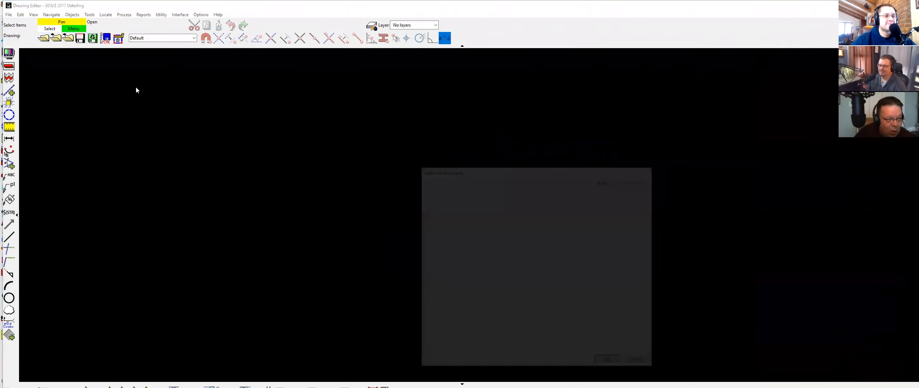
click(616, 275)
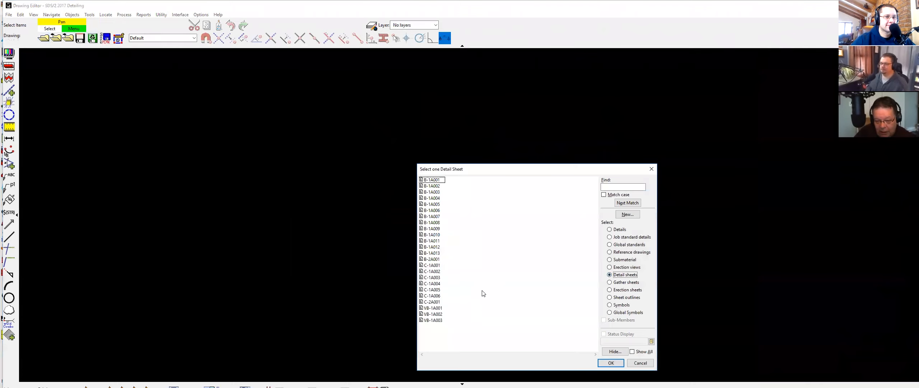
double_click(433, 302)
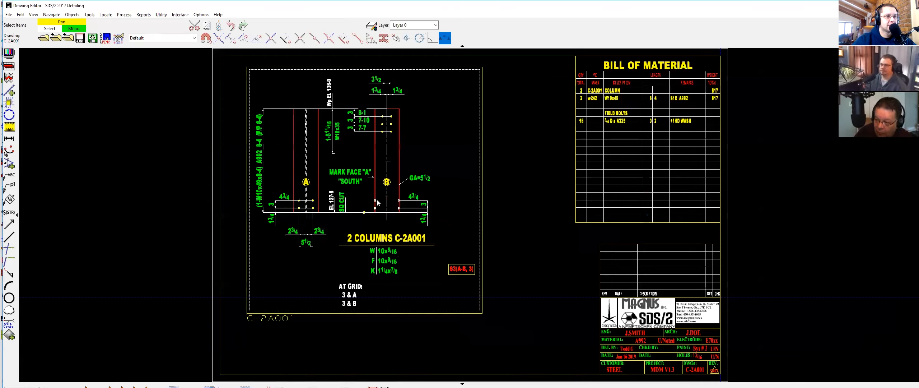
Open detail sheet B-2A001 to view the beam detail with its bill of material.
click(43, 37)
click(440, 211)
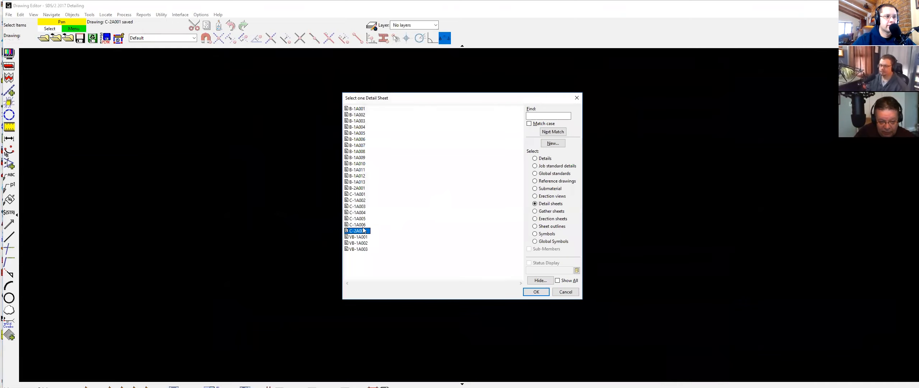
double_click(366, 188)
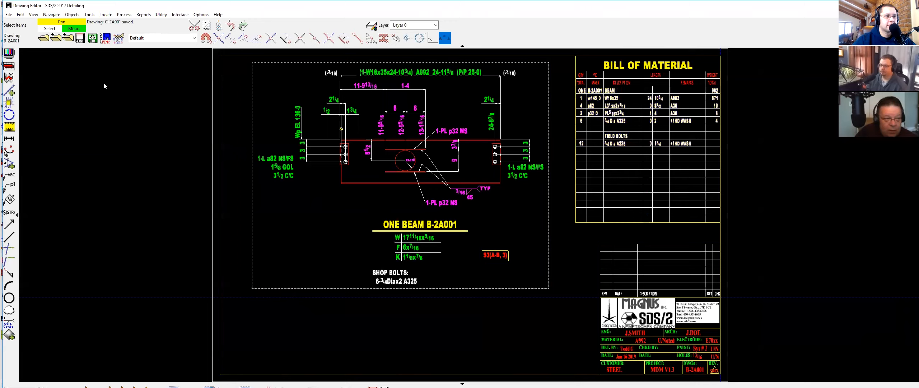
Switch the drawing selection from detail sheets to details and open the C-2A001 column detail.
click(43, 39)
click(466, 211)
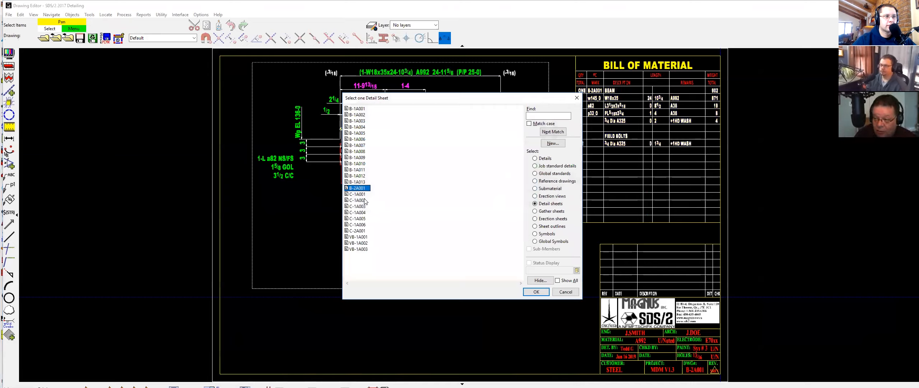
click(357, 231)
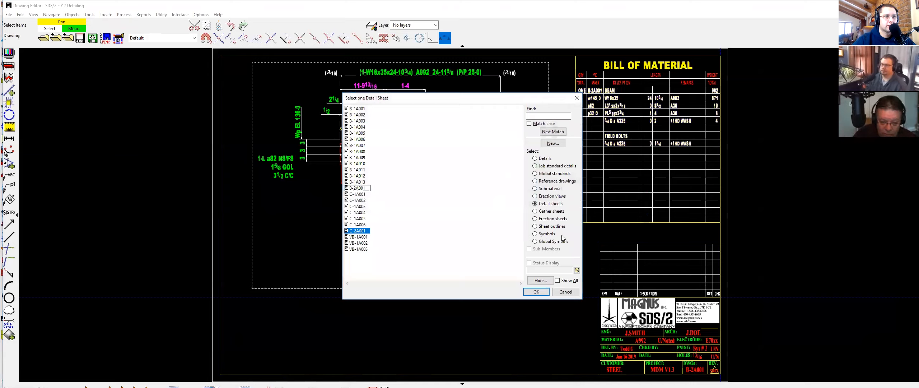
click(534, 158)
double_click(357, 231)
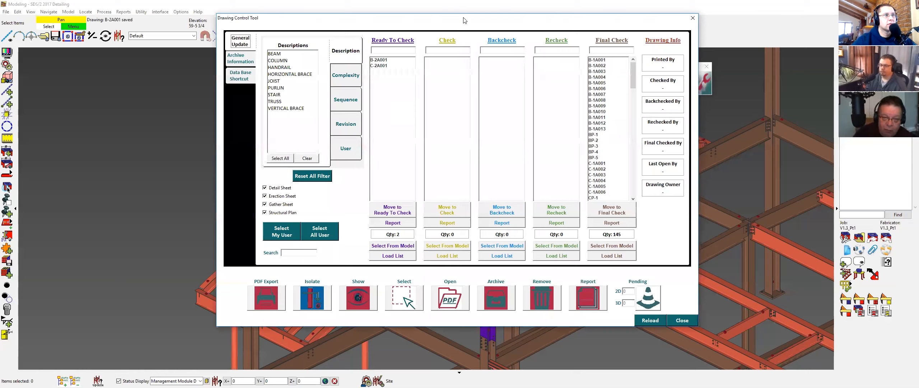
Move drawings B-2A001 and C-2A001 from Ready To Check to Check and close the Drawing Control Tool.
click(392, 40)
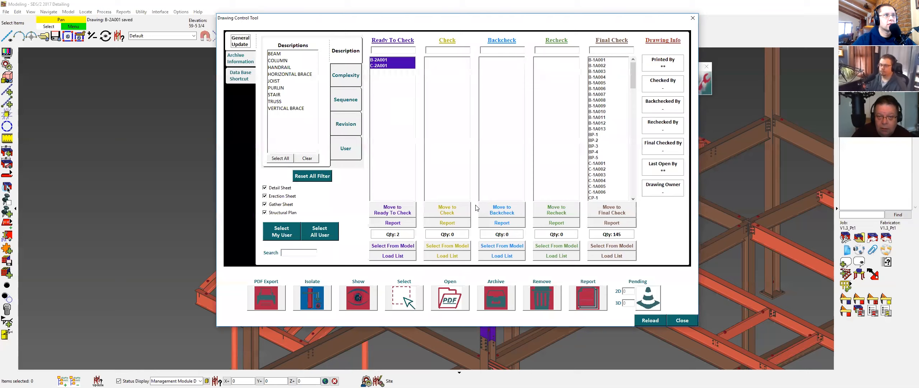
click(447, 210)
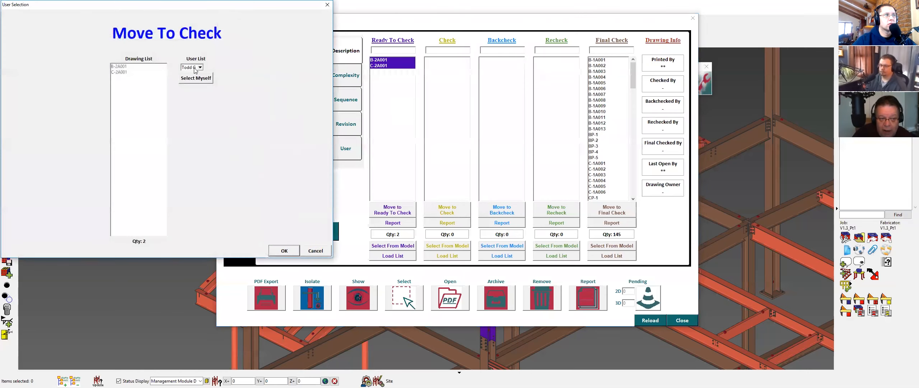
click(284, 250)
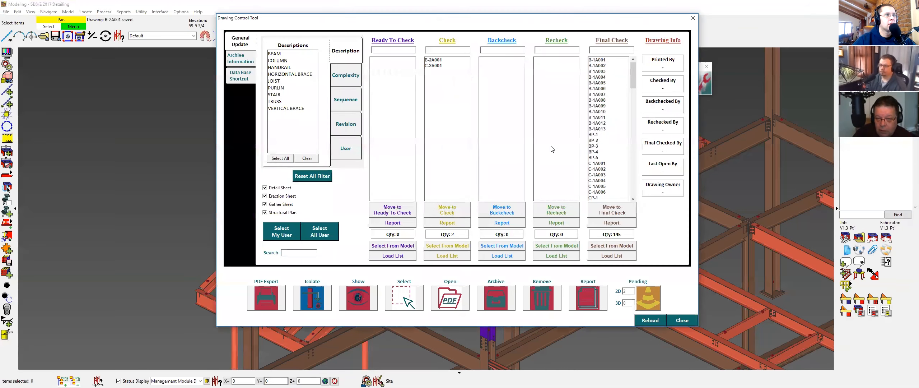
click(682, 319)
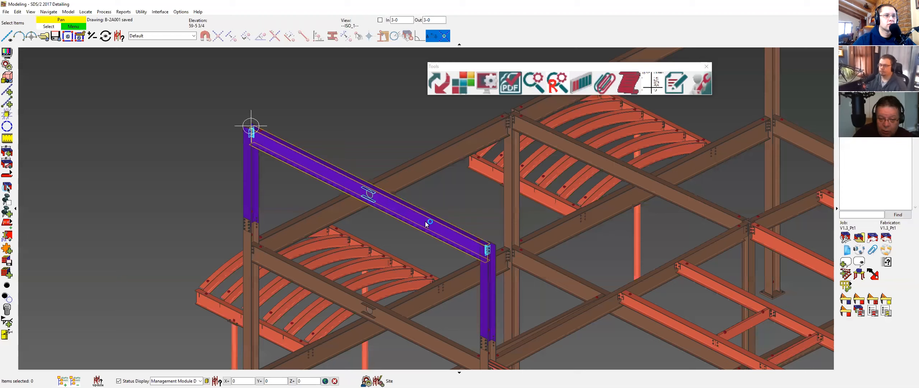
Open the B-2A001 member detail from the model and inspect the upper 1-PL p32 NS label's pen settings, cancelling the edit.
right_click(426, 224)
mouse_move(445, 242)
click(517, 248)
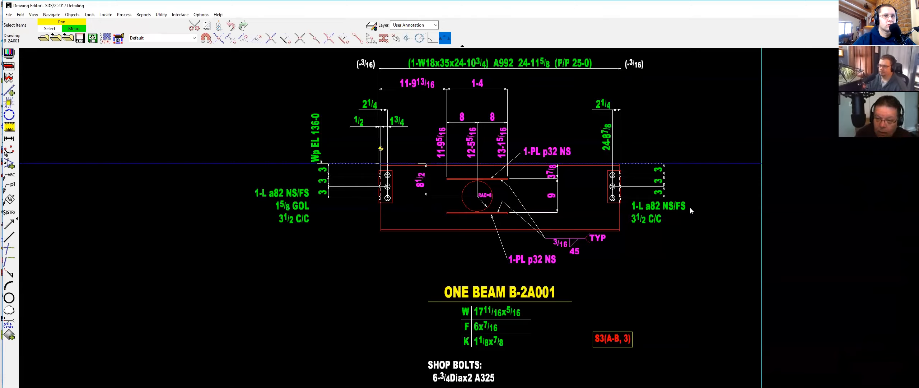
double_click(542, 153)
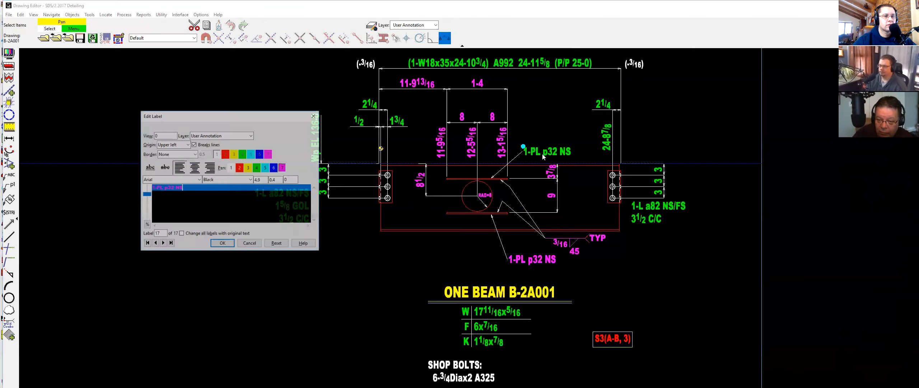
drag(257, 118, 415, 55)
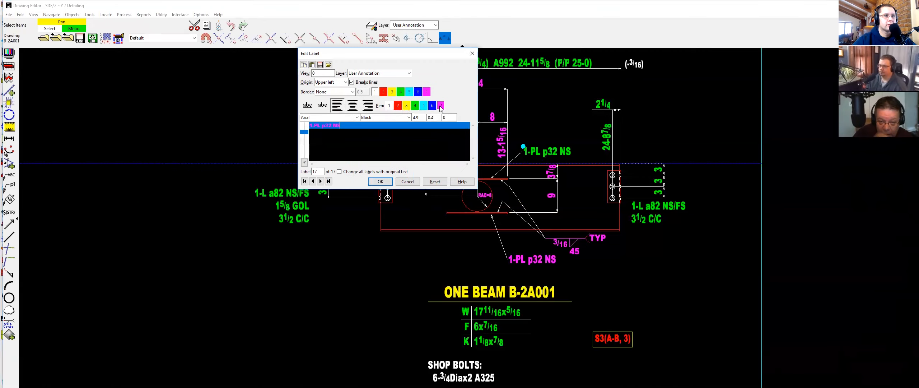
click(408, 182)
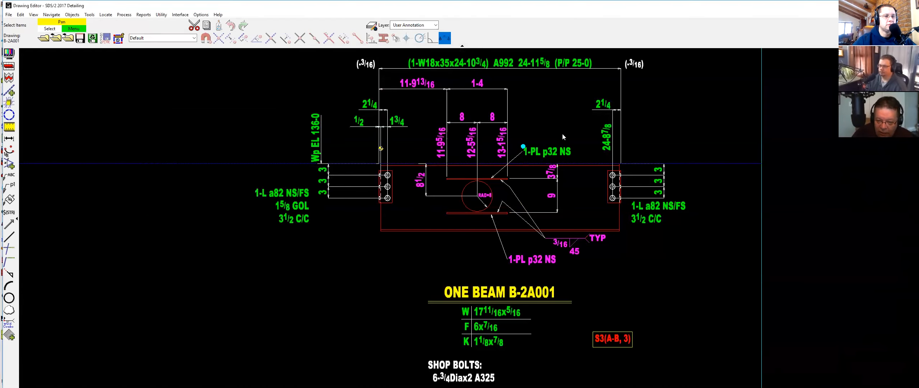
click(562, 151)
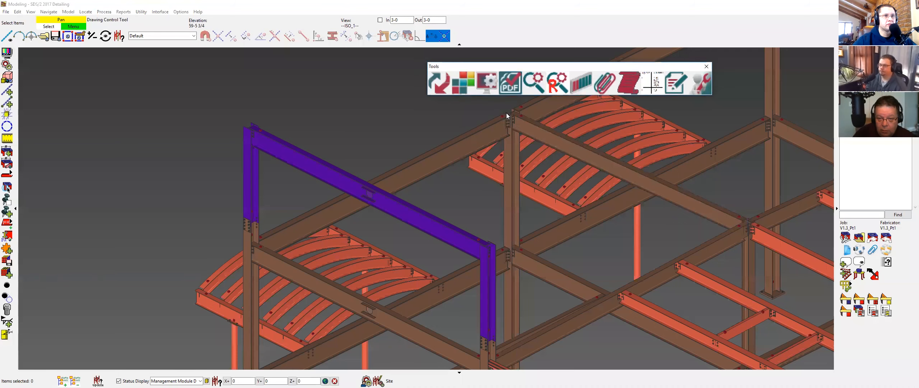
Open the B-2A001 PDF from the Drawing Control Tool and highlight the beam opening's dimensions and the lower p32 plate label.
click(510, 83)
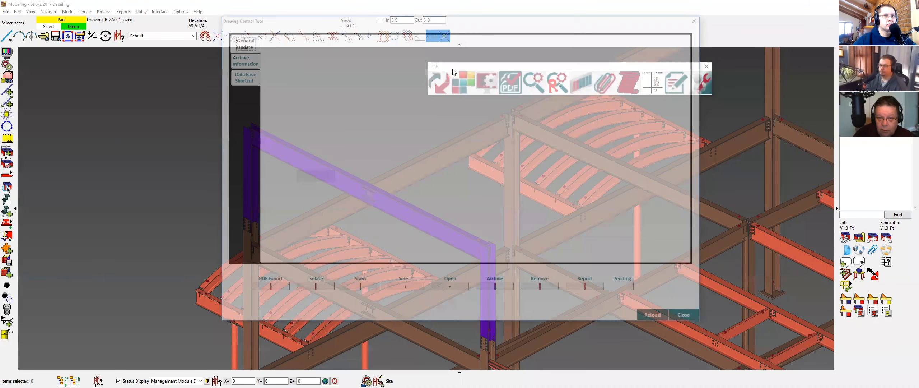
click(450, 295)
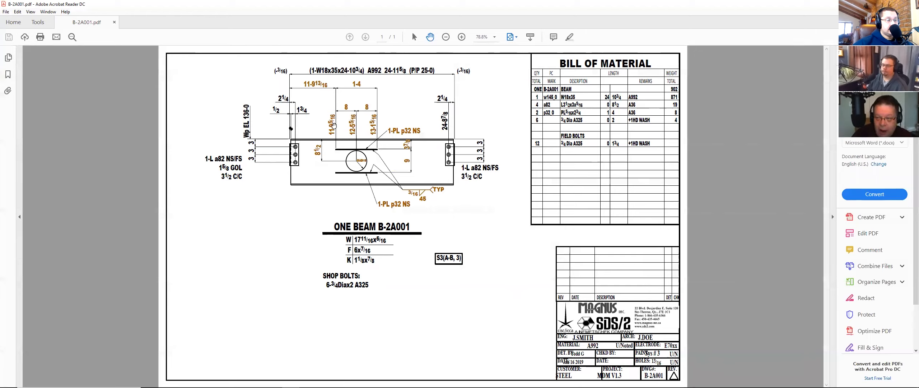
click(570, 37)
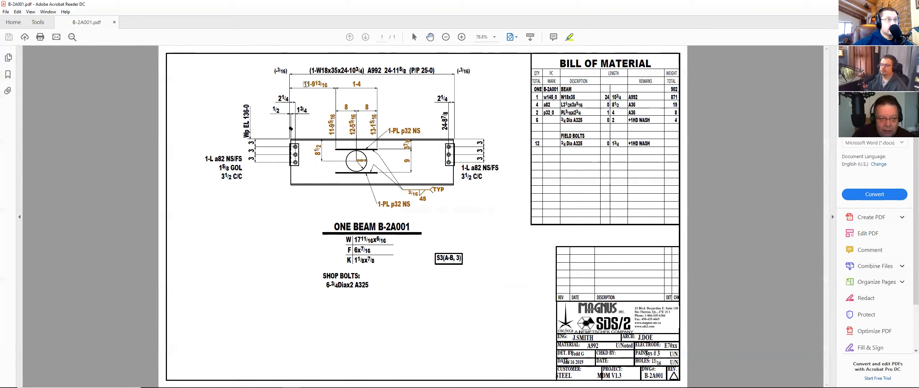
mouse_move(312, 83)
mouse_down()
mouse_move(350, 87)
mouse_move(302, 84)
mouse_up()
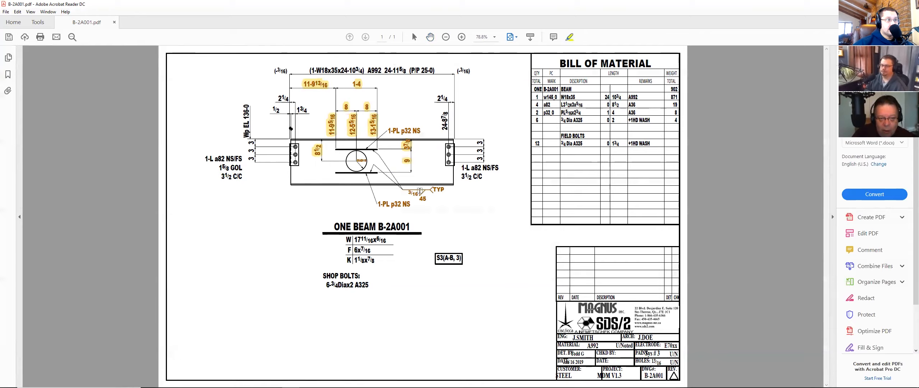
drag(413, 202, 377, 204)
drag(369, 161, 350, 161)
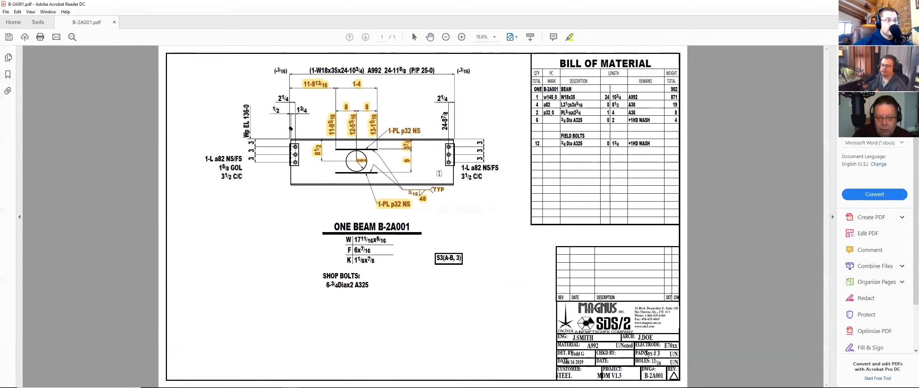
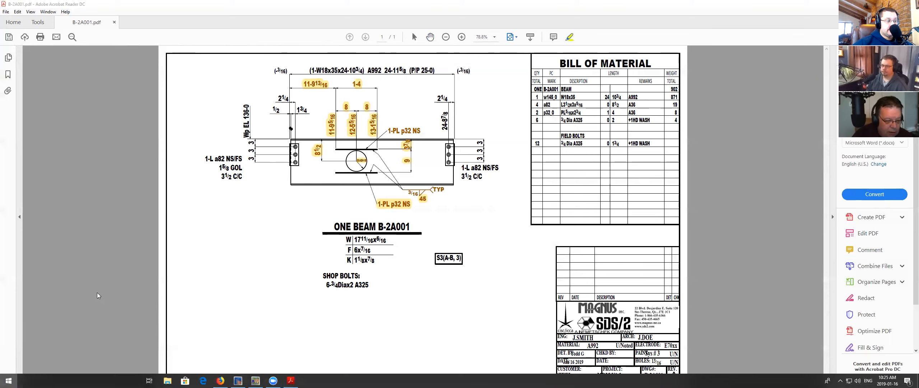
Start SDS/2 2018 Detailing and bring up its main menu for the MDM_V1.3_EXAMPLE_4 job.
scroll(84, 305, down, 10)
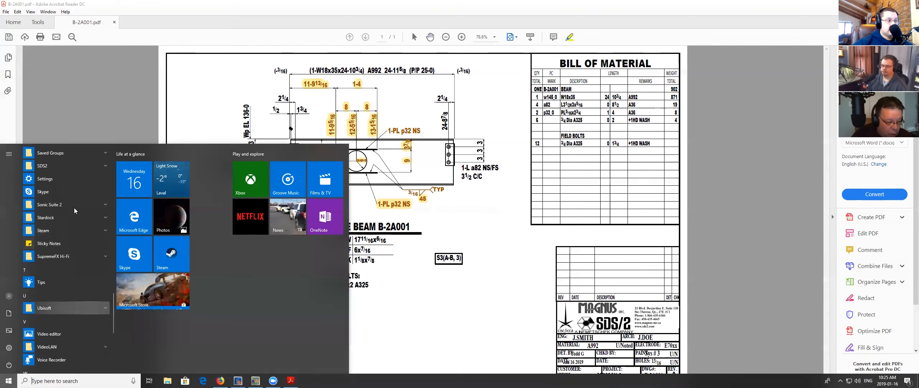
click(71, 166)
scroll(84, 271, down, 5)
scroll(79, 251, up, 1)
click(445, 140)
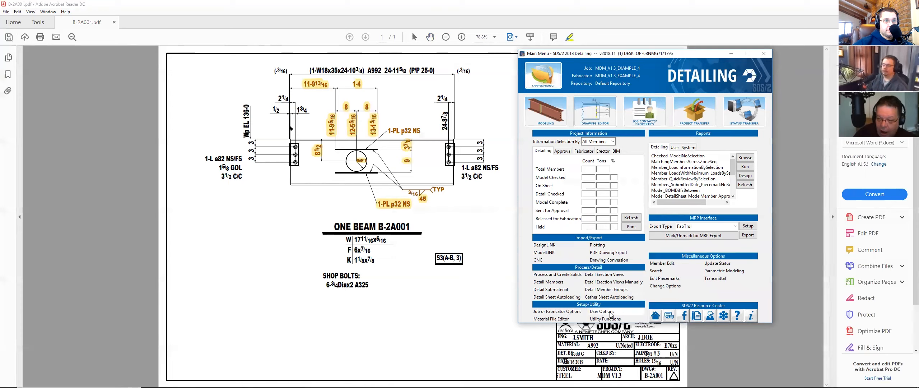
Try turning off layer colors on PDFs and in the Drawing Editor in the highlighting user options, cancelling the changes.
click(609, 311)
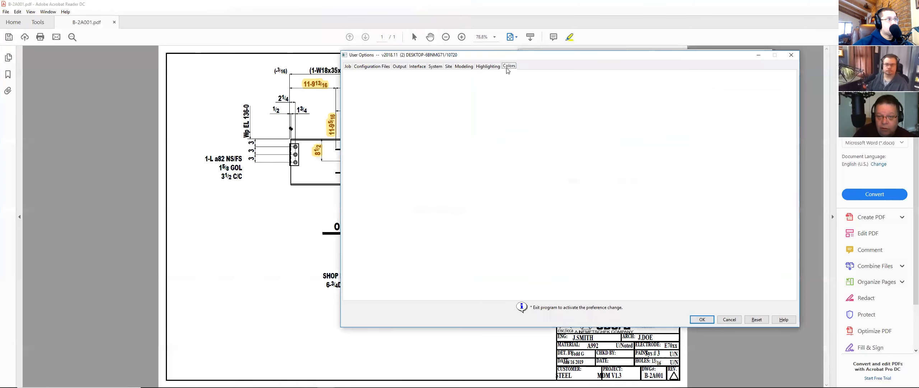
click(509, 66)
click(488, 66)
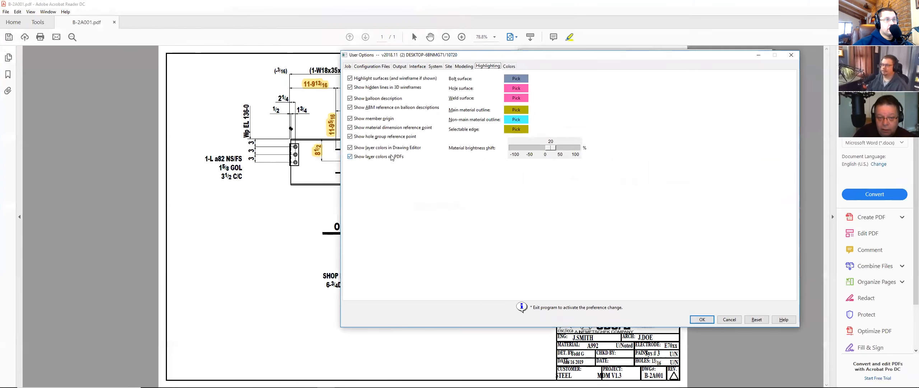
click(370, 156)
click(374, 147)
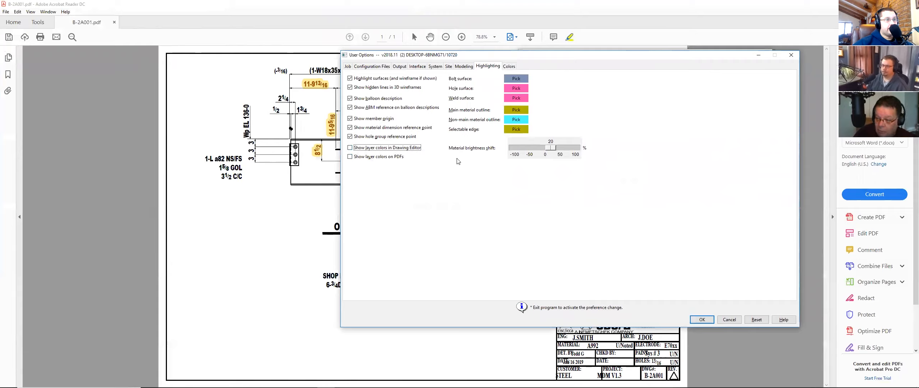
click(729, 319)
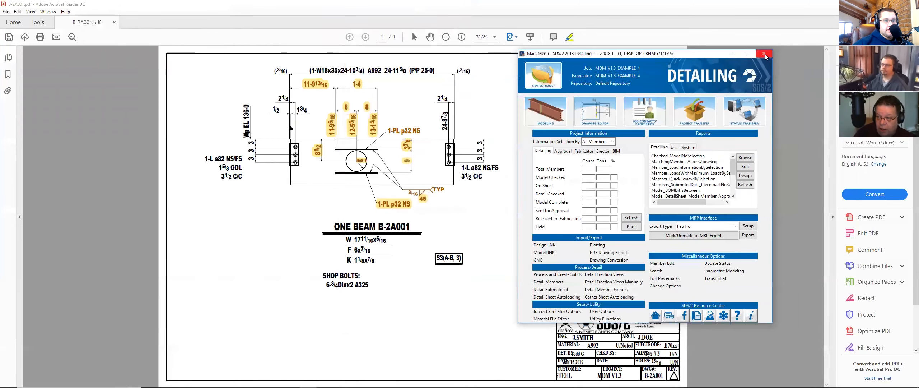
Return to the B-2A001 PDF, select all its text and clear the selection.
click(427, 132)
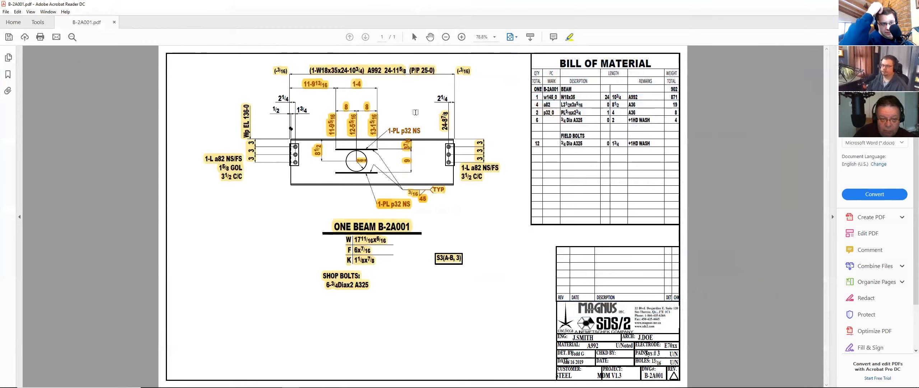
key(ctrl+a)
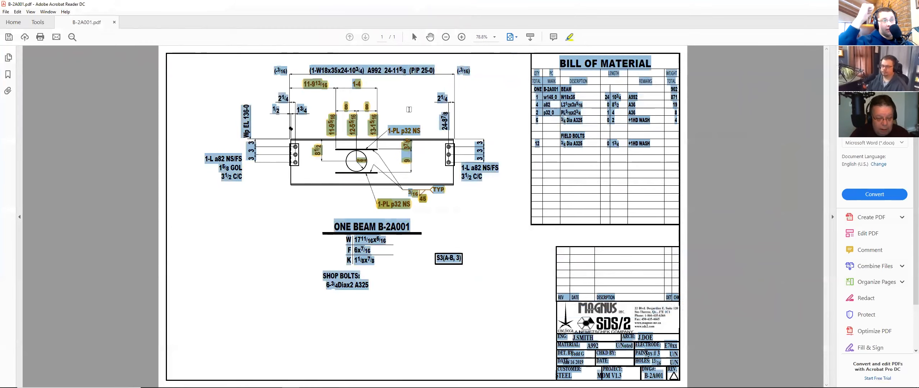
click(436, 161)
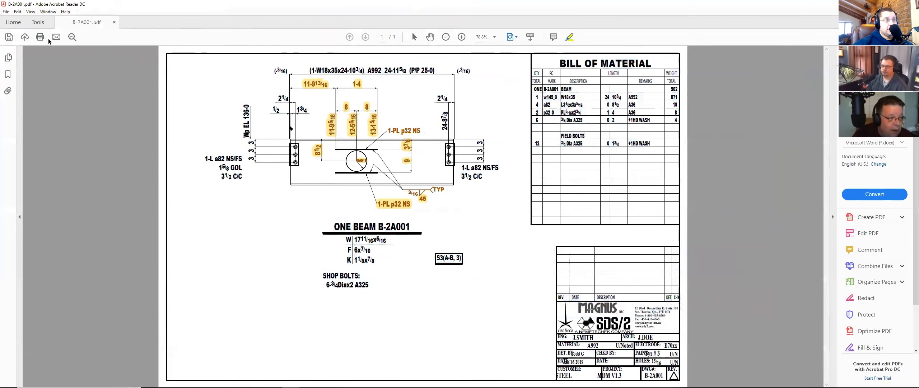
Close the B-2A001 PDF without saving the highlights, backing out of the Save As dialog.
click(910, 4)
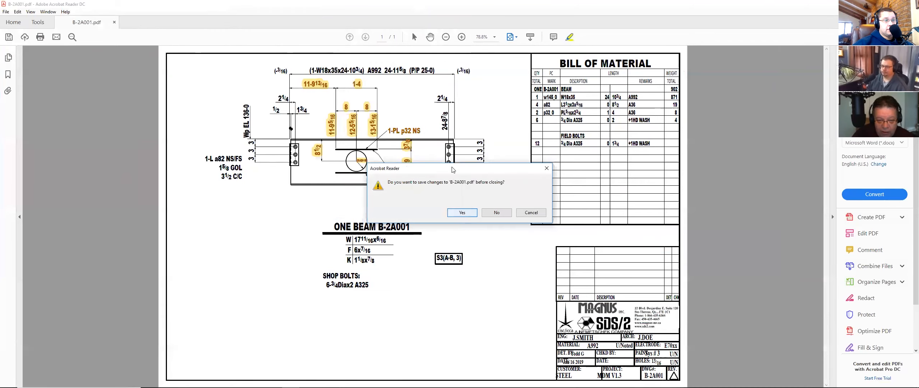
click(472, 213)
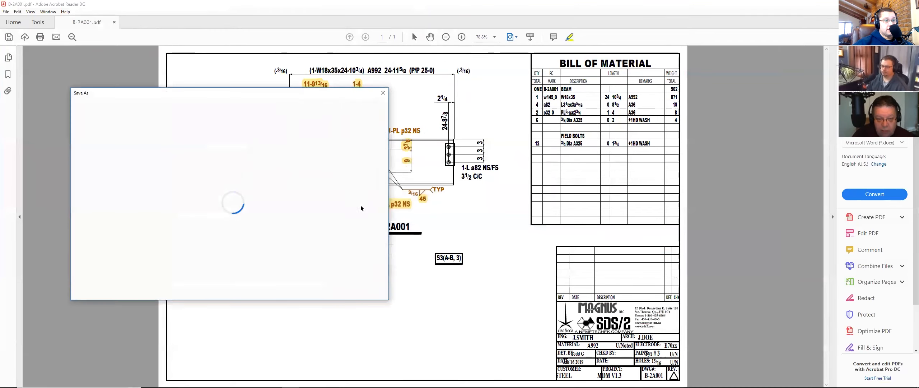
click(383, 93)
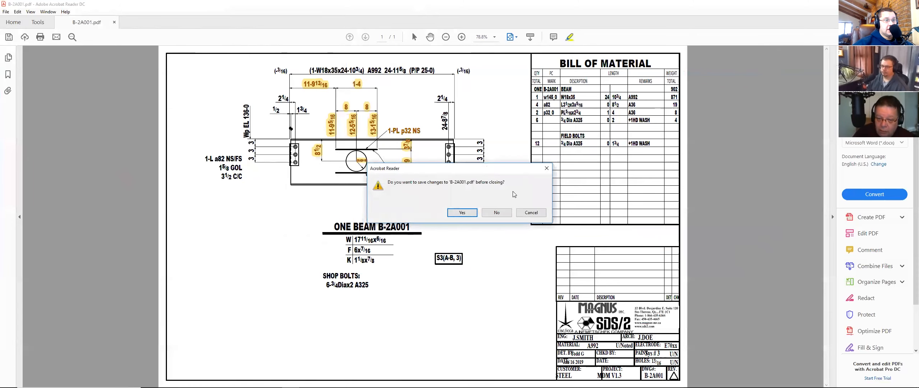
click(496, 212)
Select drawing C-2A001 in the Check list of the Drawing Control Tool.
click(350, 66)
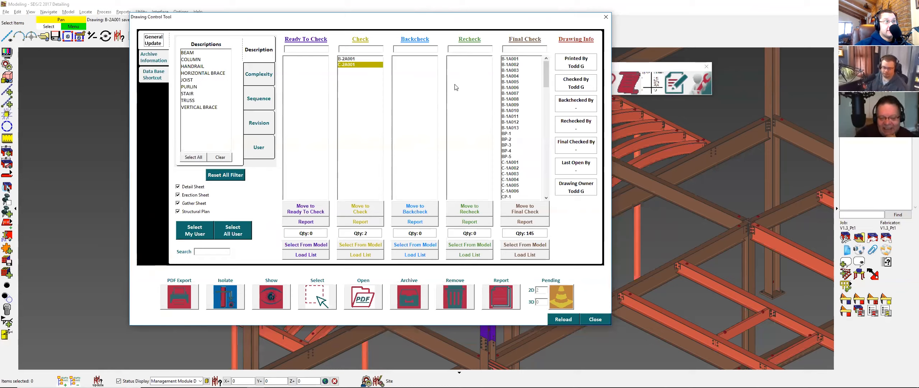
click(355, 59)
click(354, 65)
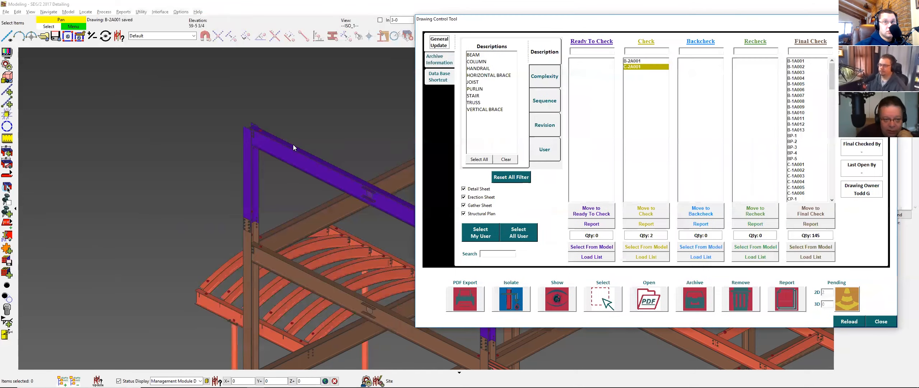
Select the purple B-2A001 beam in the model to examine it with its columns and clear the selection.
click(292, 145)
scroll(160, 138, down, 5)
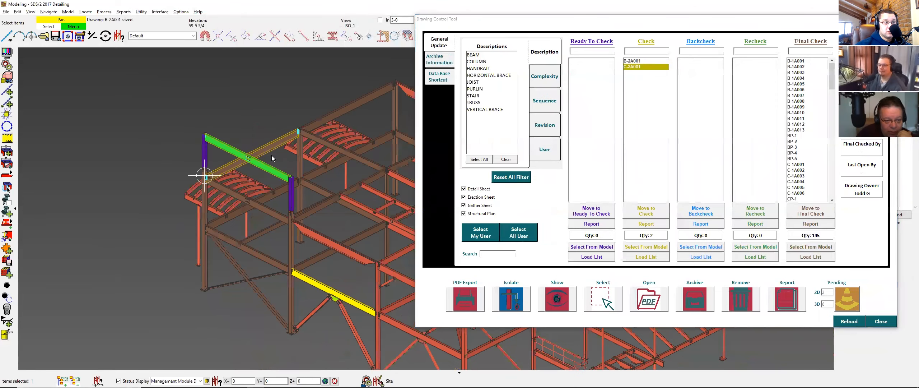
scroll(316, 125, up, 5)
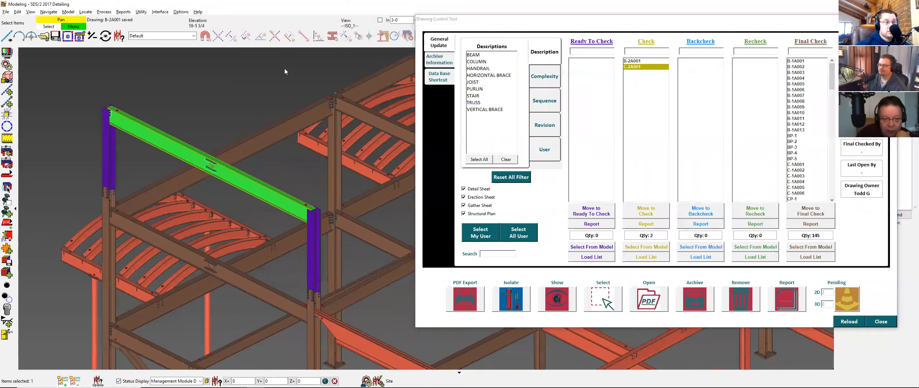
click(284, 72)
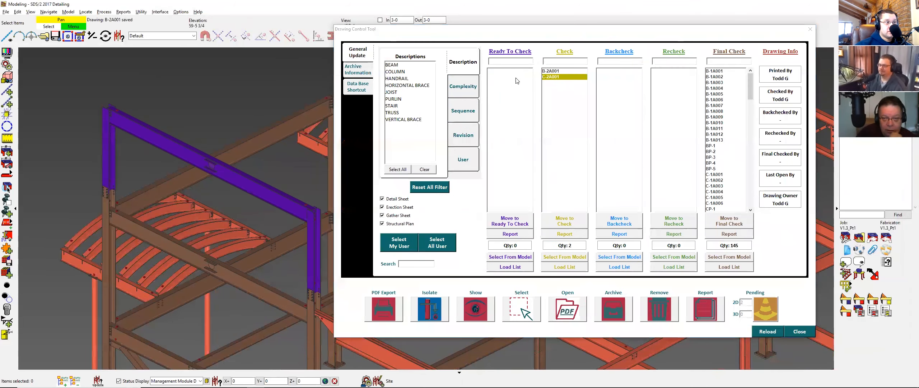
Move drawing C-2A001 from Check to Final Check, accepting the error check and the preset user.
click(729, 223)
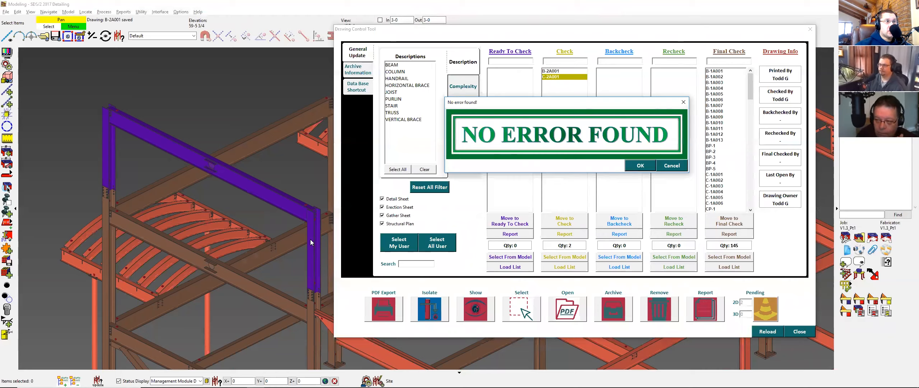
click(641, 165)
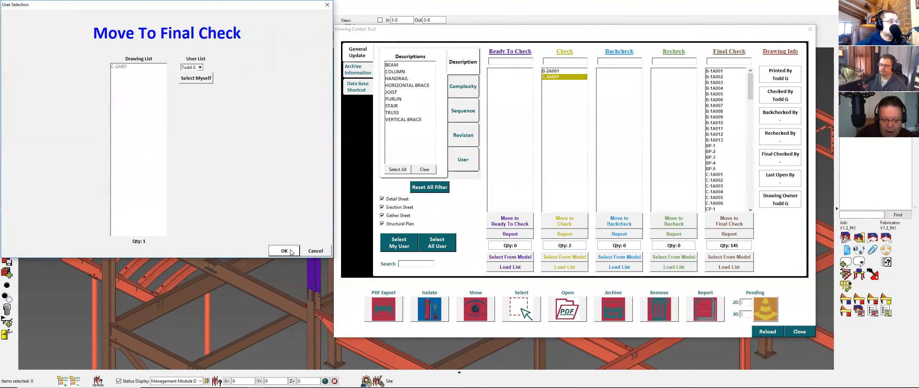
click(291, 252)
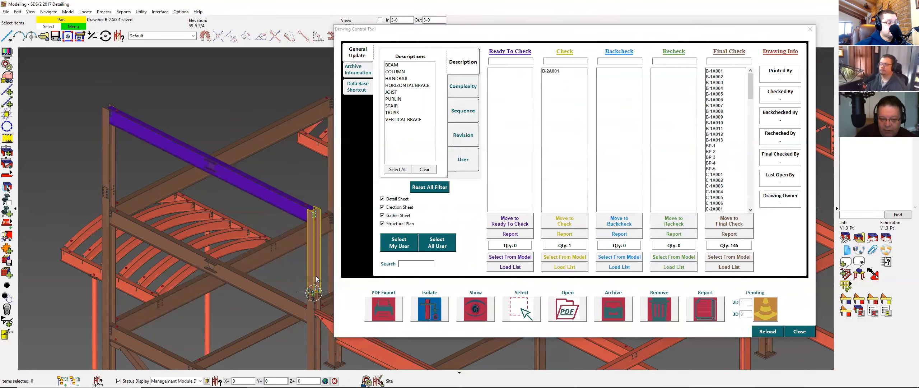
Move drawing B-2A001 from Check to Backcheck, keeping the preset user.
click(571, 71)
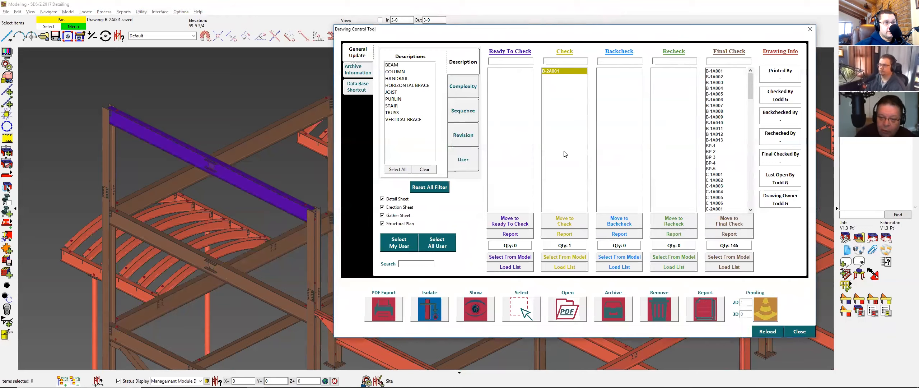
click(619, 221)
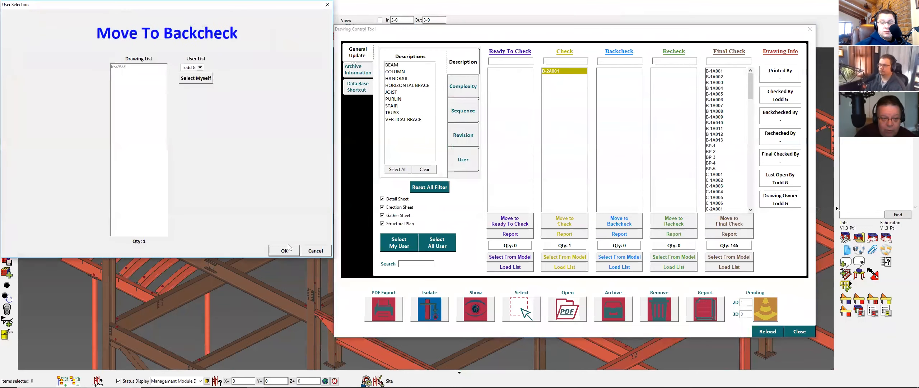
click(286, 250)
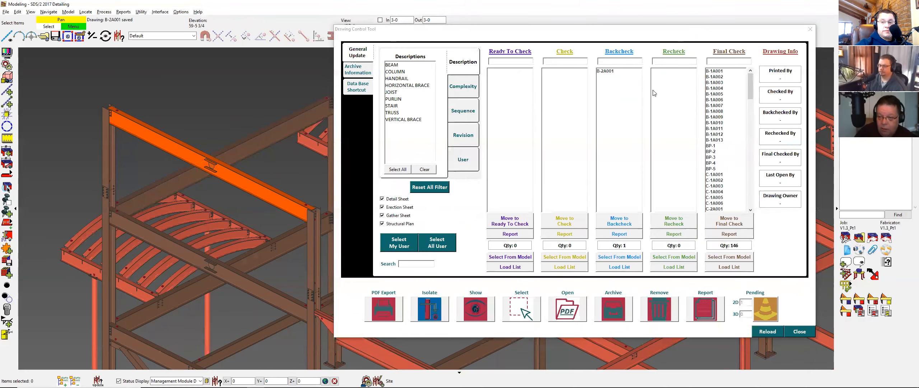
Open drawing B-2A001 in the Drawing Editor and set the TYP fillet weld's arrow-side size to 1/8.
click(638, 84)
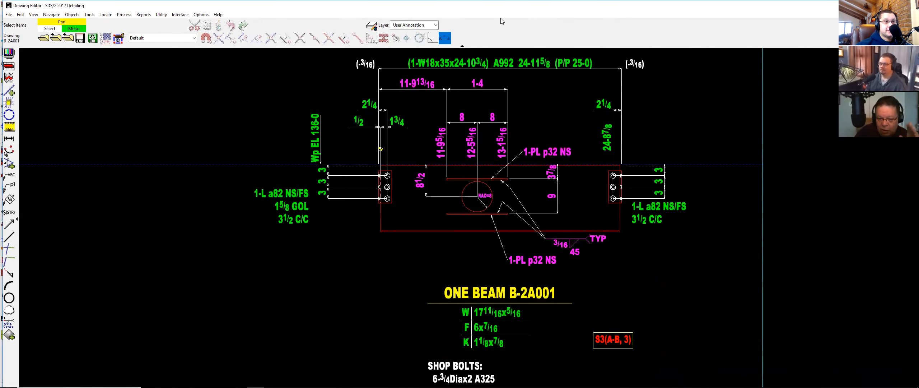
double_click(577, 248)
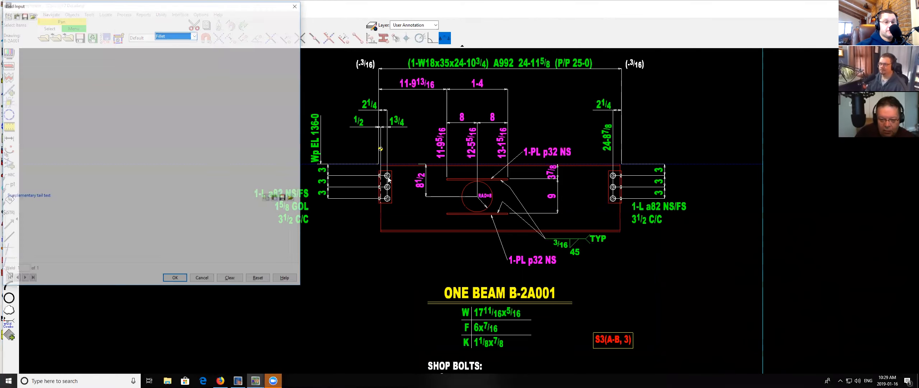
click(176, 44)
text(1/8)
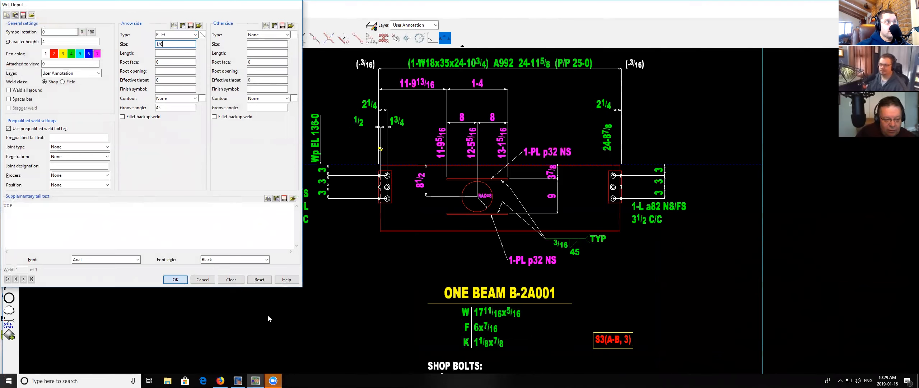
click(175, 279)
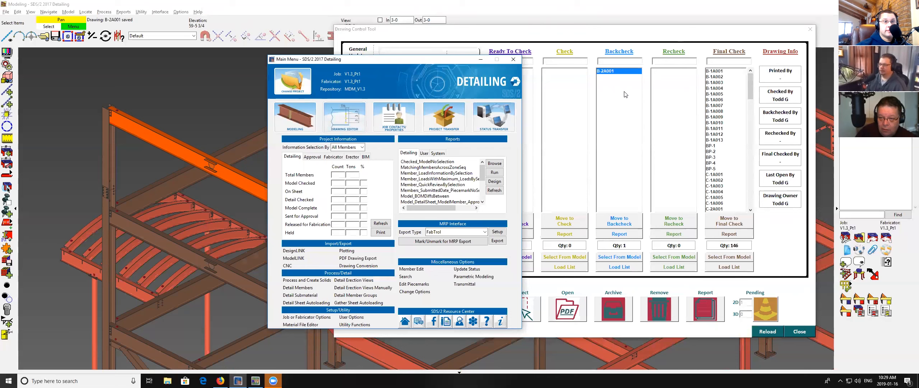
Move drawing B-2A001 from Backcheck to Recheck, keeping the preset user.
click(672, 222)
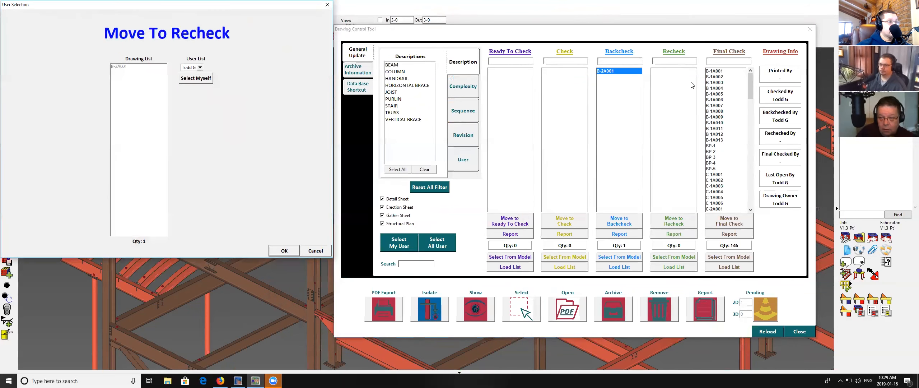
key(Return)
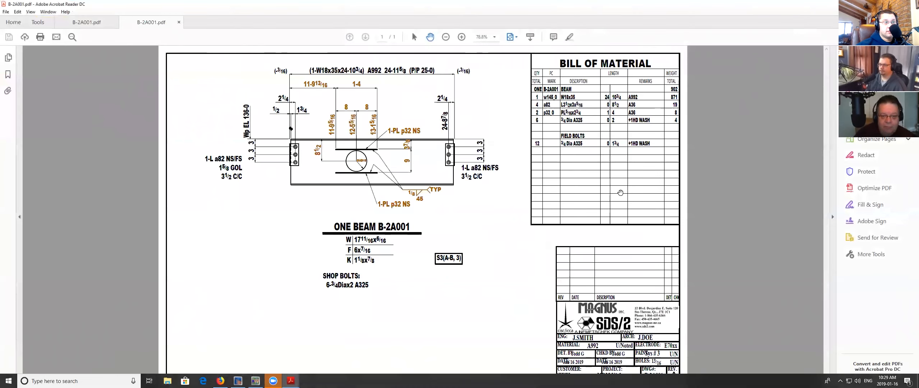
Compare the TYP weld callout in the two open copies of B-2A001.pdf and close both files.
click(89, 23)
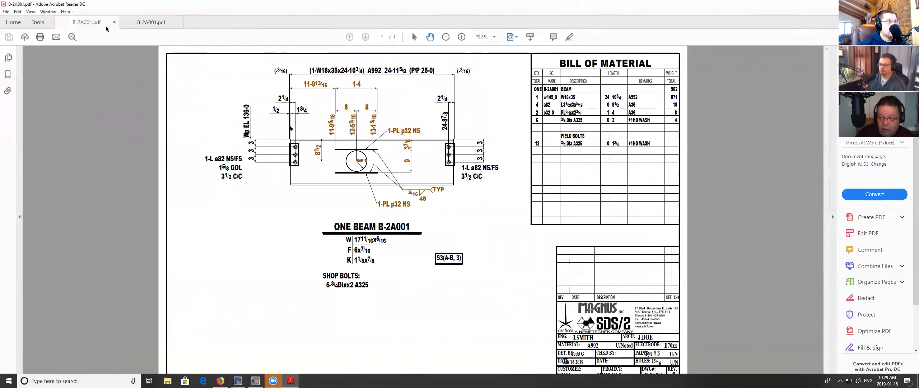
click(139, 23)
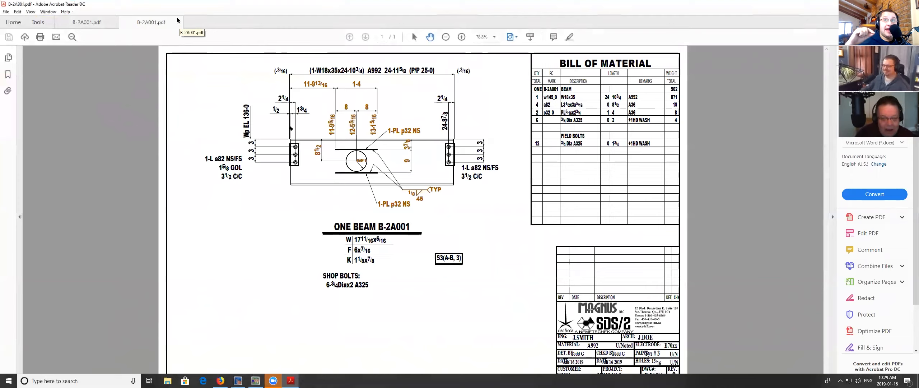
click(87, 23)
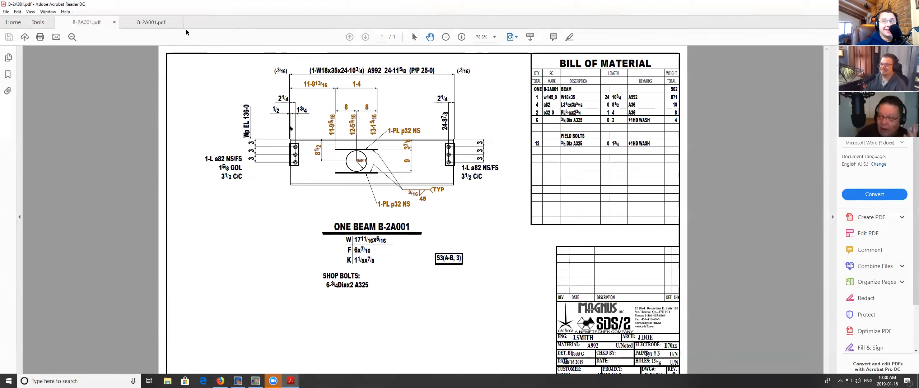
key(alt+F4)
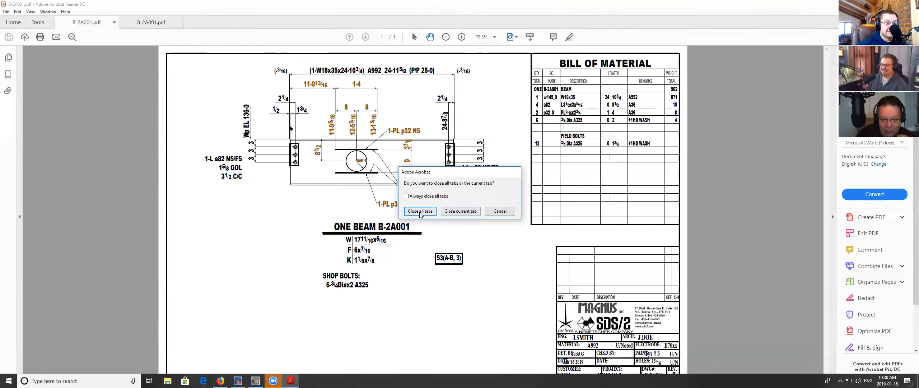
click(423, 212)
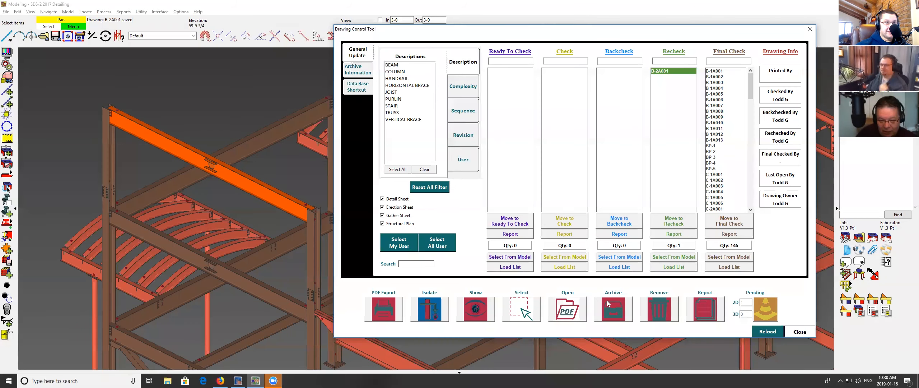
Run the Detail update on beam B_33 in Bypass mode, accepting the new mark B-2A002 and cancelling the annotation and dimensioning options.
key(Escape)
scroll(388, 267, down, 6)
scroll(316, 158, up, 2)
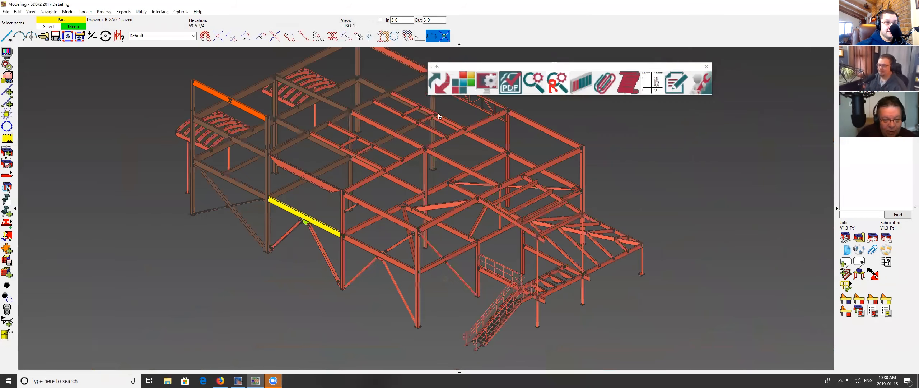
scroll(438, 113, up, 5)
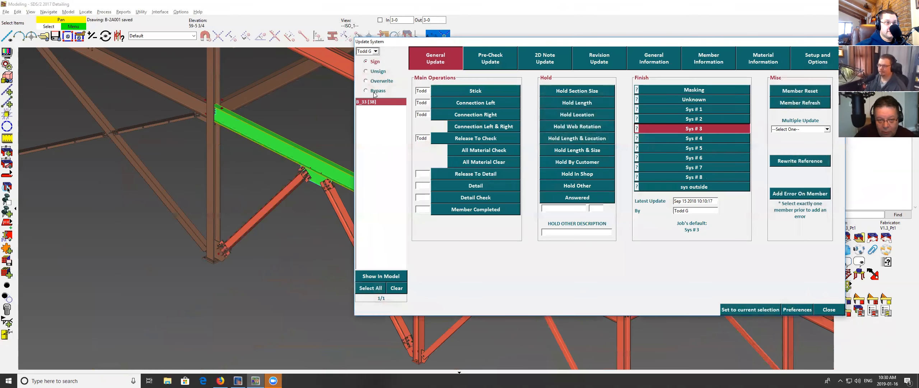
click(374, 91)
click(487, 186)
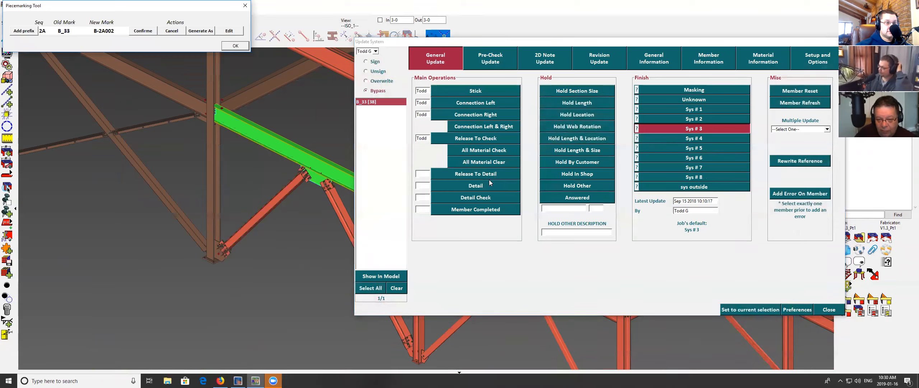
click(234, 46)
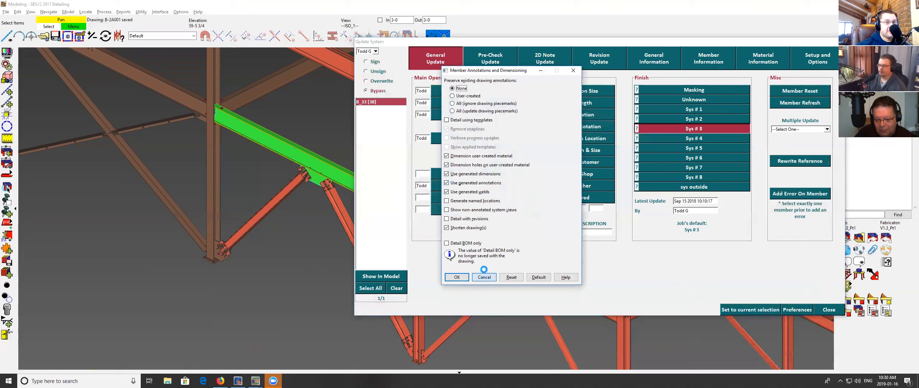
click(484, 276)
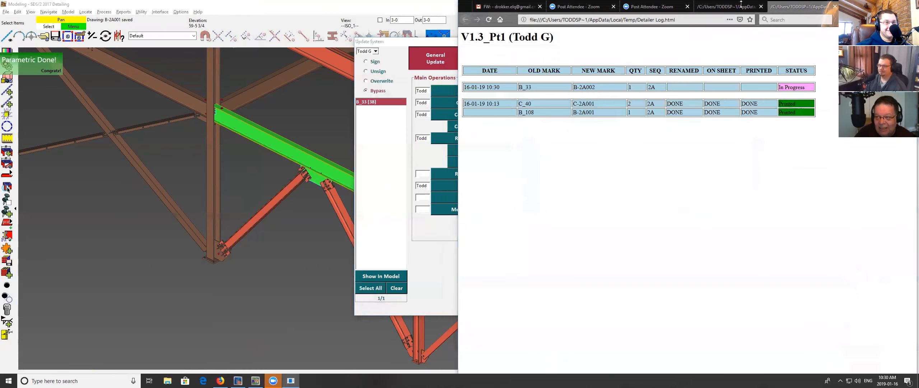
Close the open log and updater, reopen the Detailer Log to examine the members' detailing status, and return to the model.
click(834, 7)
click(875, 5)
click(477, 173)
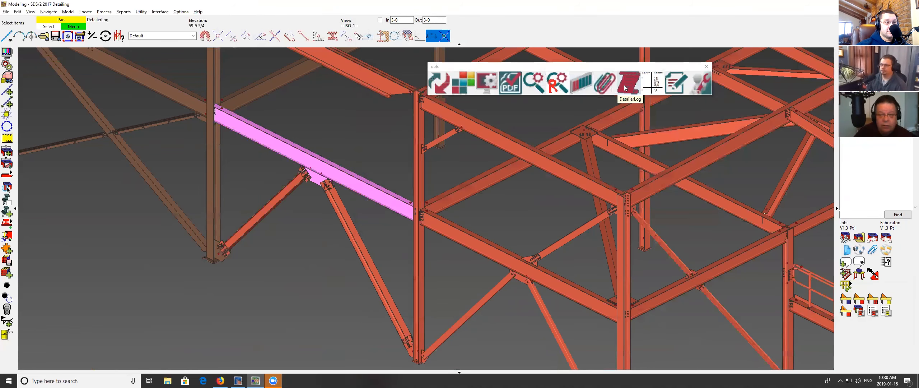
click(624, 88)
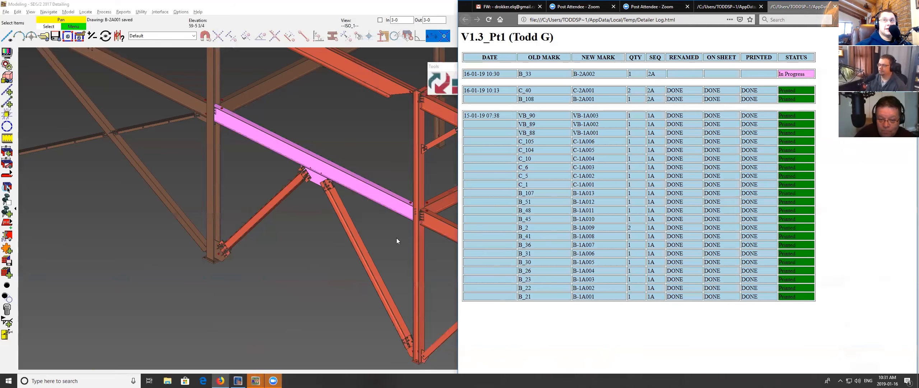
click(401, 246)
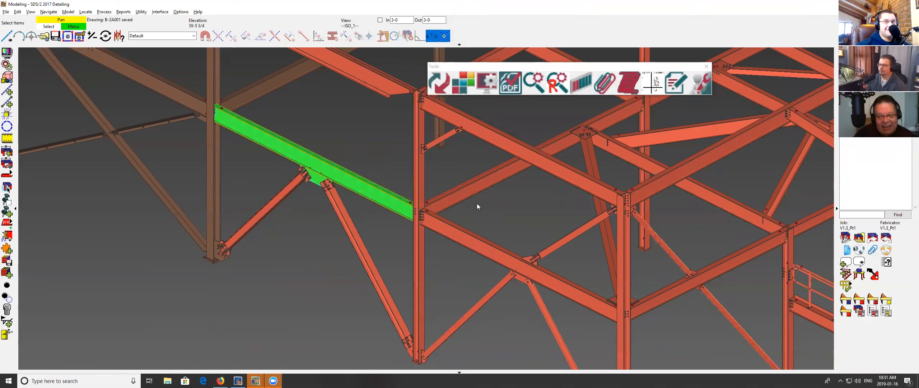
Select the beam above the chevron bracing in the model and open the Drawing Control Tool.
click(384, 203)
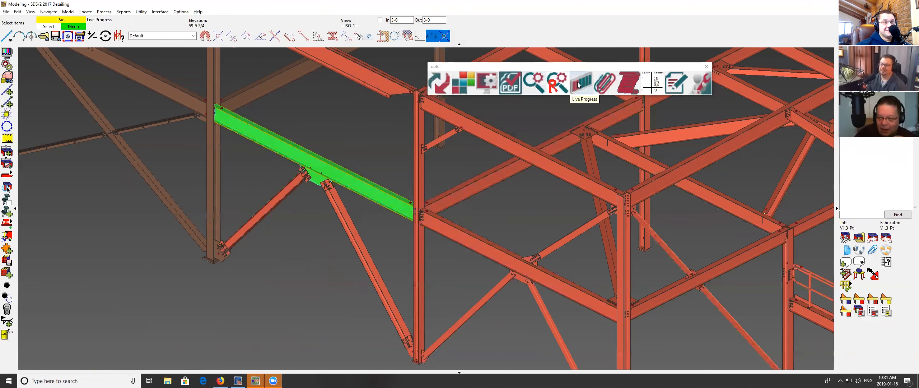
click(338, 158)
click(377, 203)
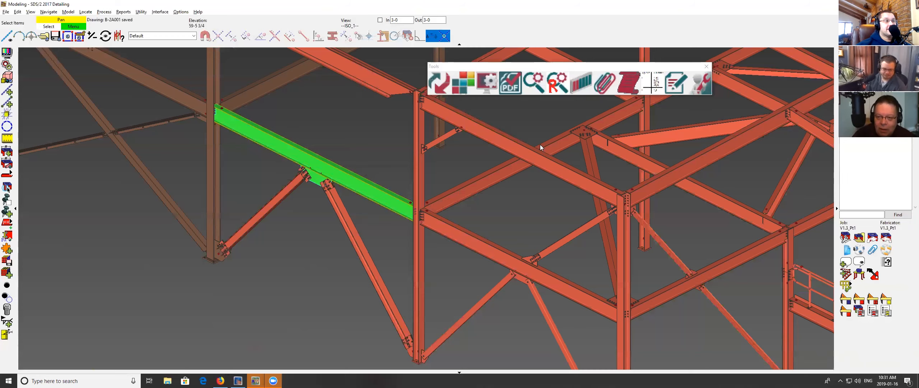
click(367, 191)
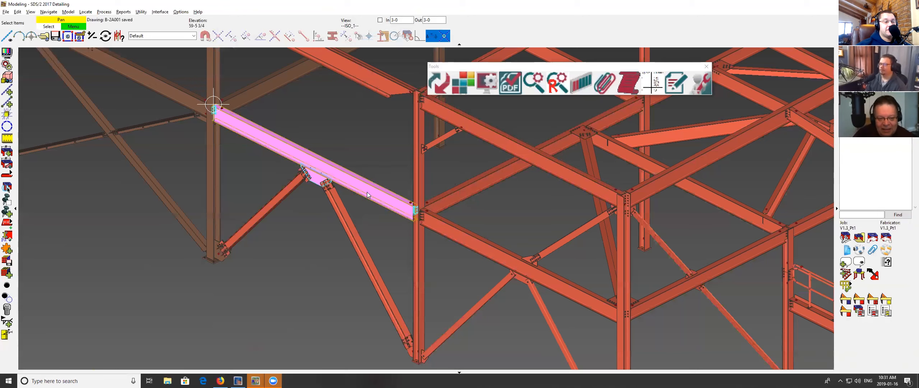
key(d)
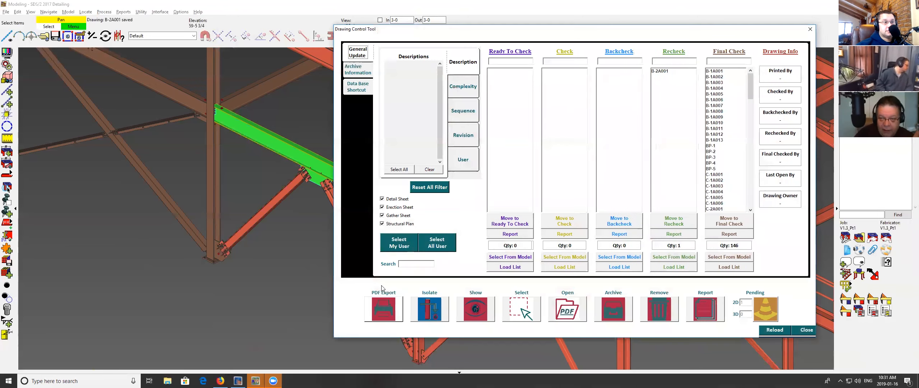
Load detail B-3A001 onto the 11x17BOM sheet outline and print its first PDF copy.
click(383, 303)
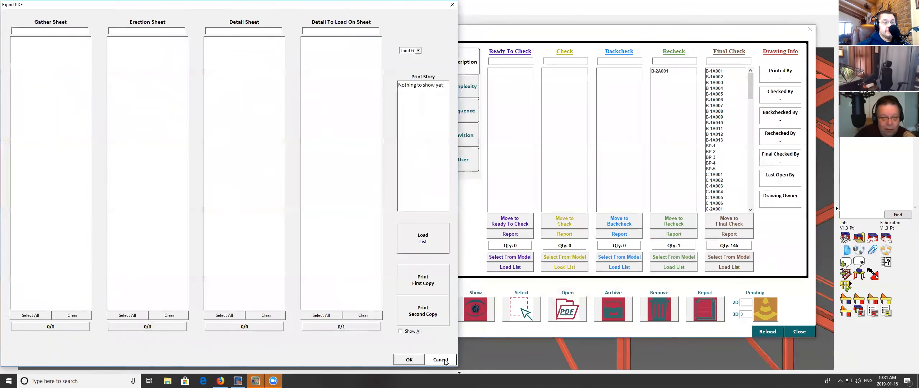
click(445, 359)
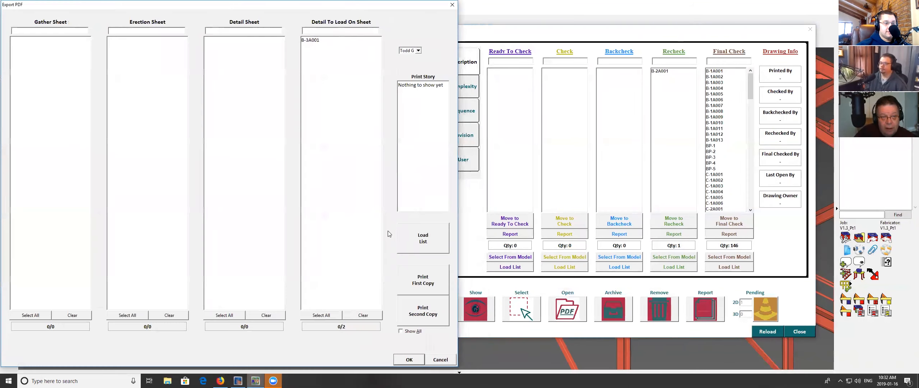
click(316, 40)
click(426, 280)
click(22, 42)
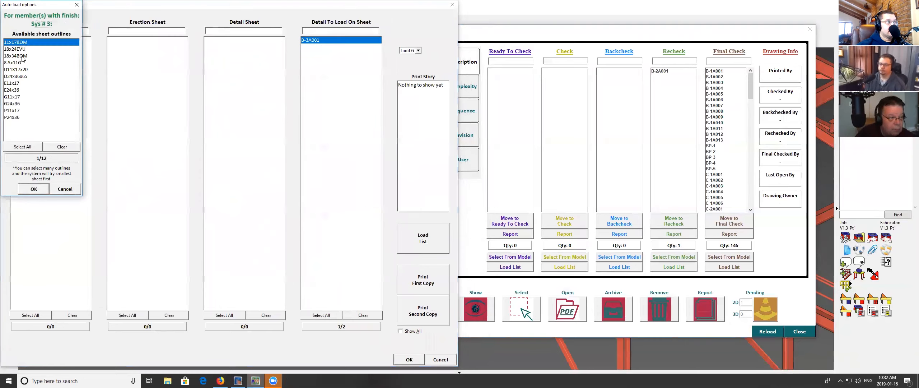
click(33, 188)
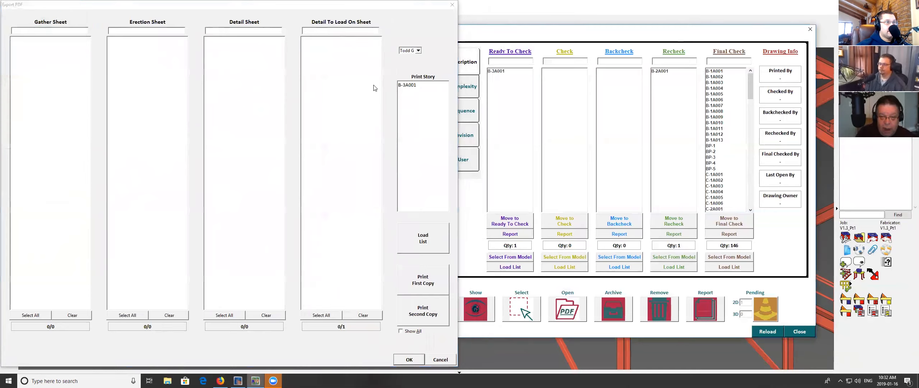
click(409, 358)
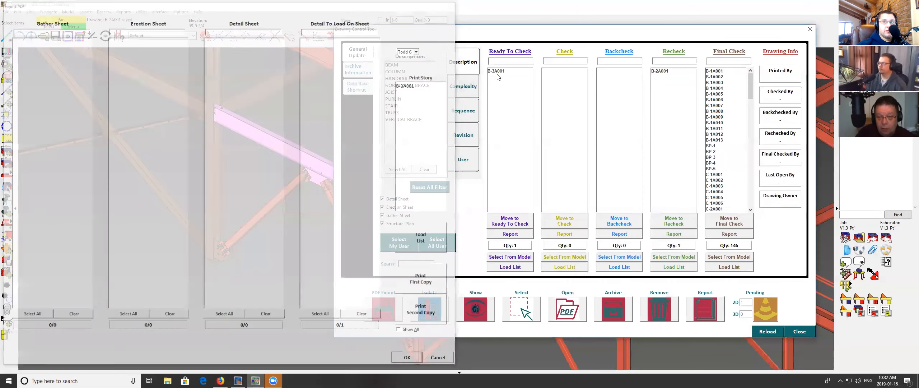
Move drawing B-3A001 from Ready To Check to Check, keeping the preset user.
click(498, 71)
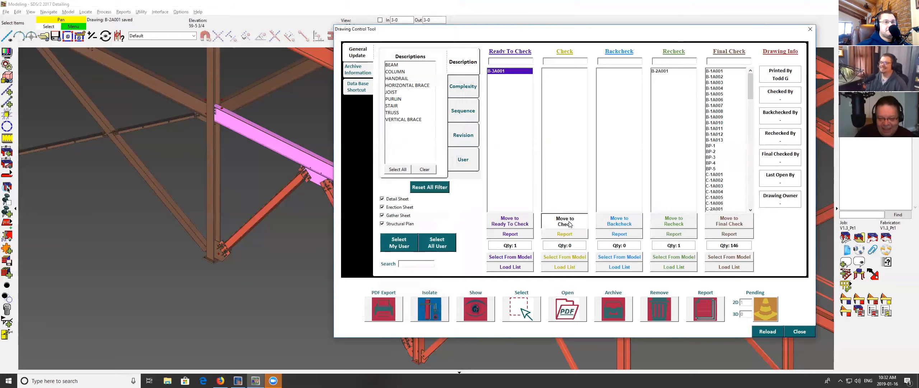
click(569, 222)
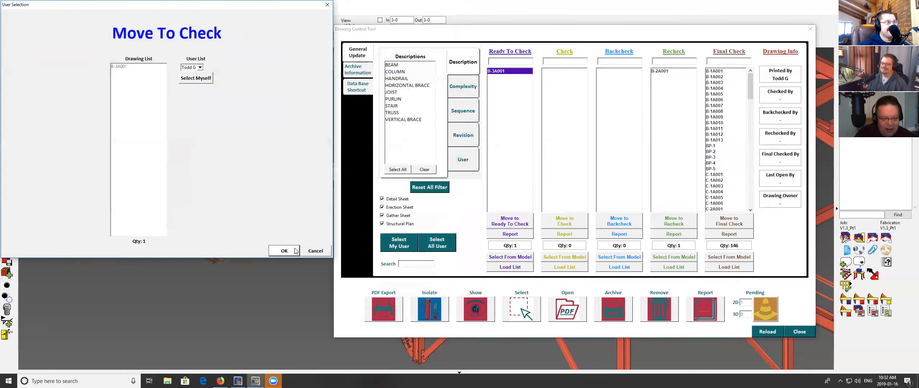
click(288, 250)
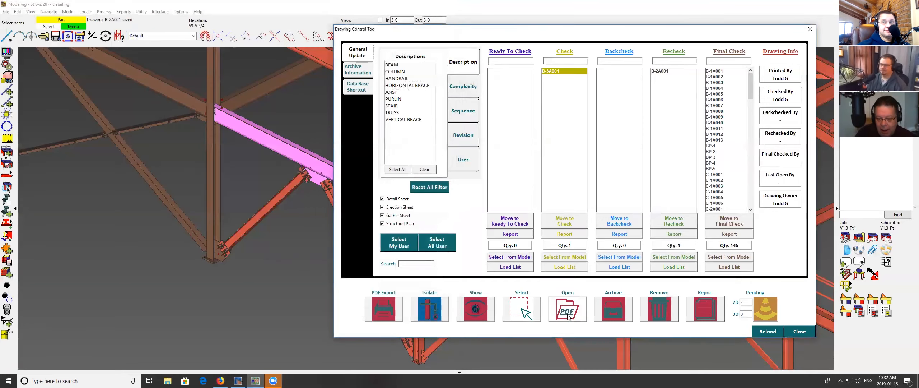
Open the PDF of drawing B-3A001 and highlight the dimensions and labels across the beam views.
click(582, 305)
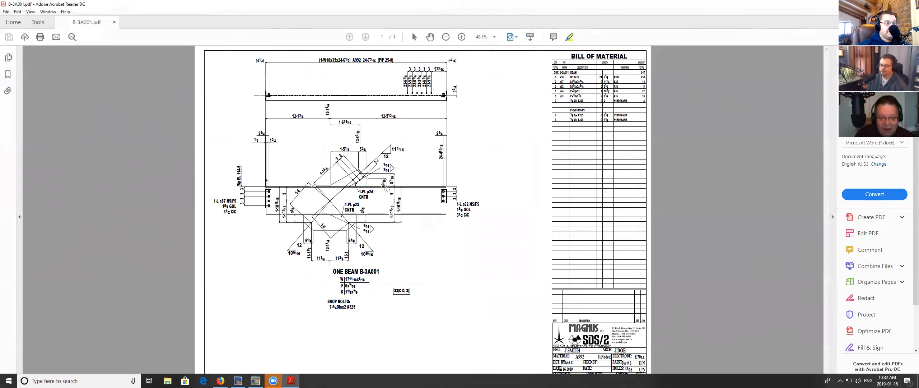
click(553, 37)
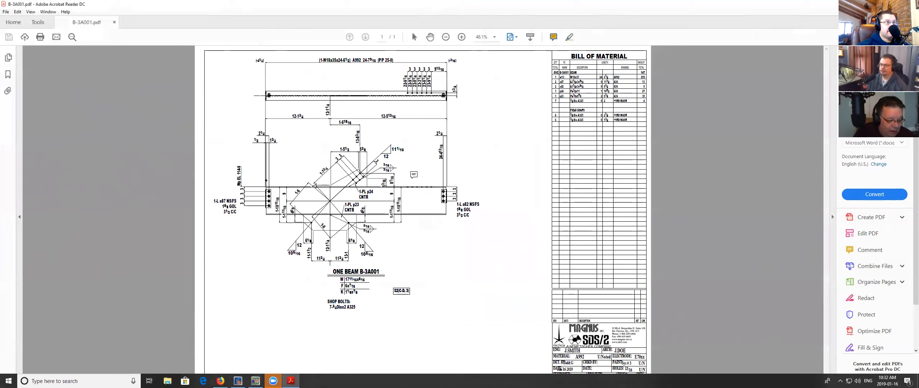
click(569, 38)
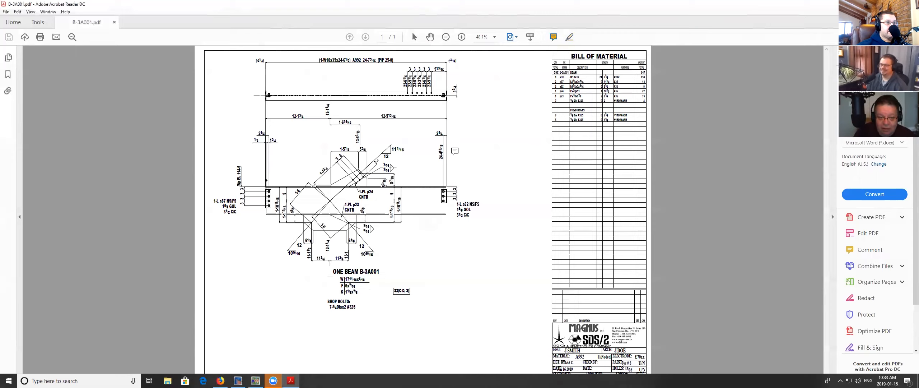
click(568, 38)
drag(477, 216, 266, 127)
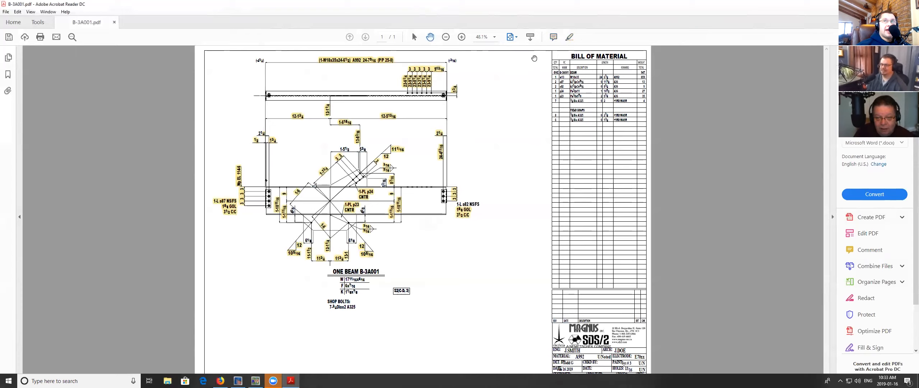
Add a sticky note beside the beam's upper view, post the comment "REWGHNDSPFOGIUJDF" and close the note.
click(553, 38)
click(458, 106)
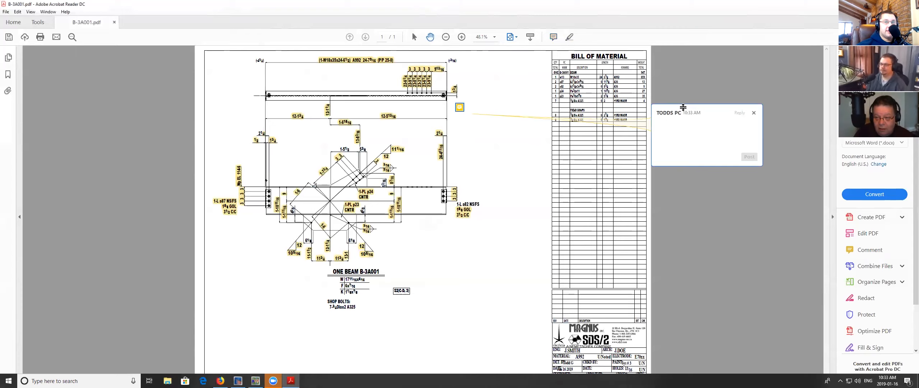
drag(680, 105, 664, 107)
text(REWGHNDSPFOGIUJDF)
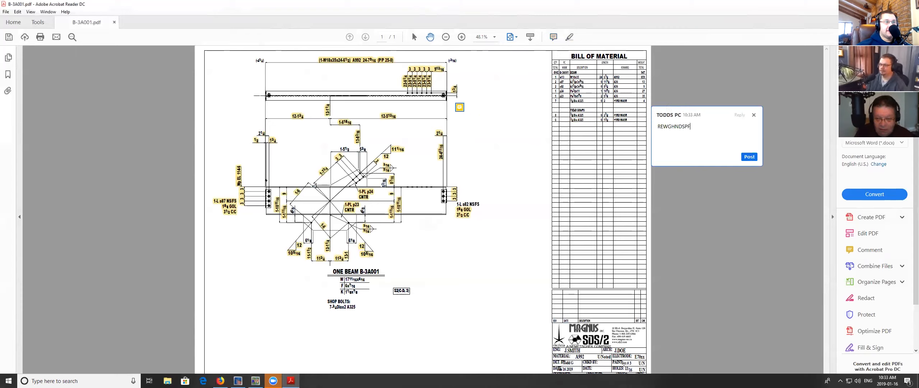
click(749, 157)
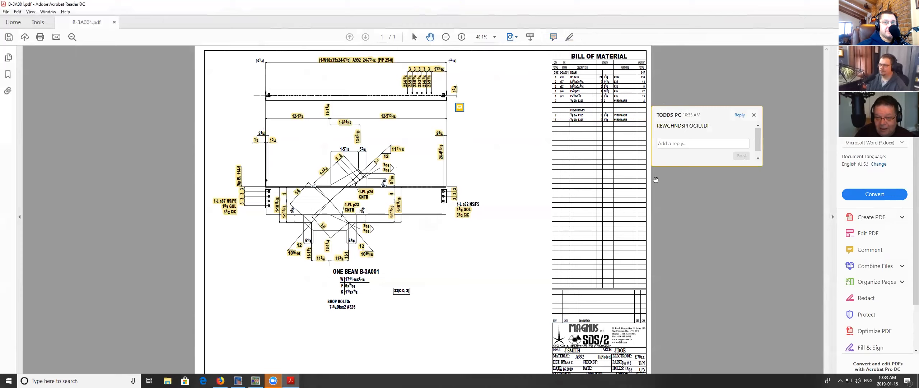
click(754, 115)
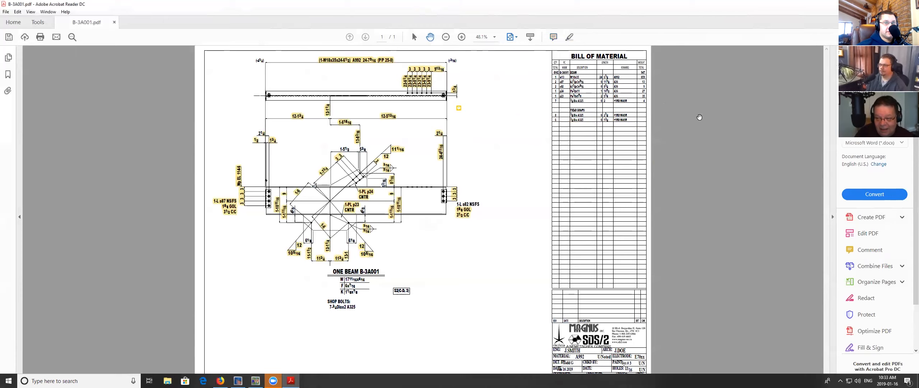
Close the marked-up B-3A001 PDF, saving it in the user's To Check folder over the existing file.
key(ctrl+w)
click(462, 212)
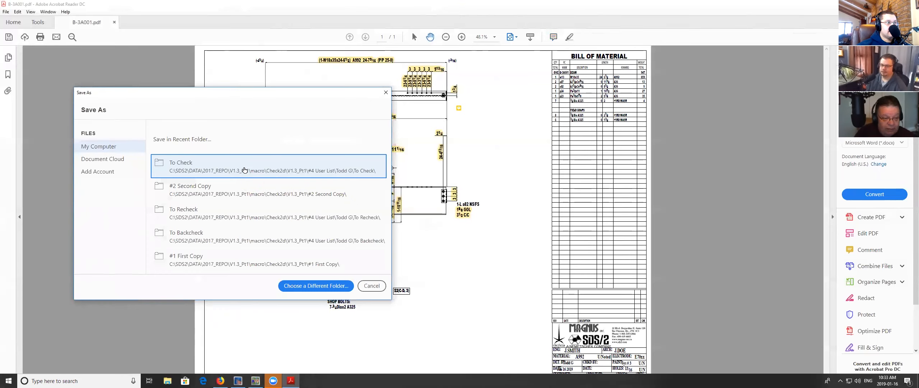
click(244, 170)
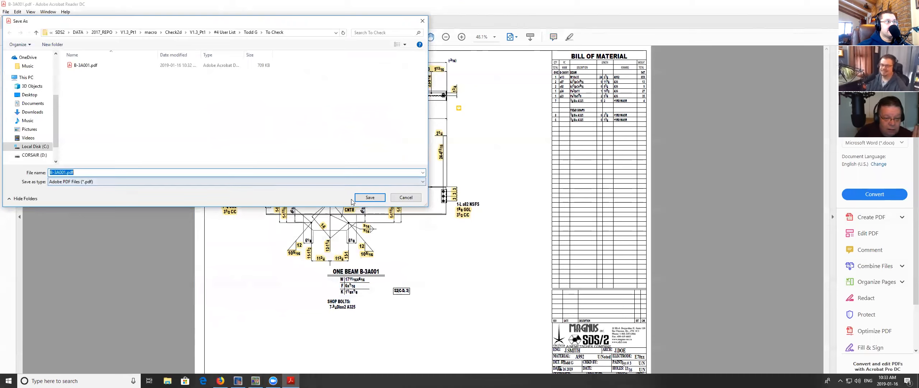
click(366, 198)
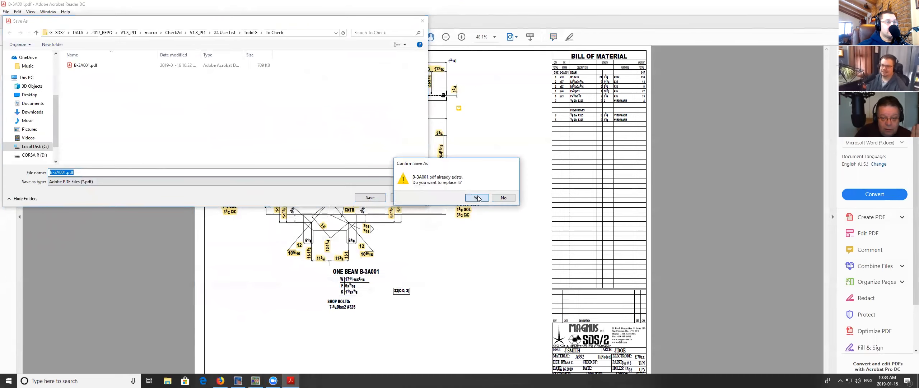
click(478, 198)
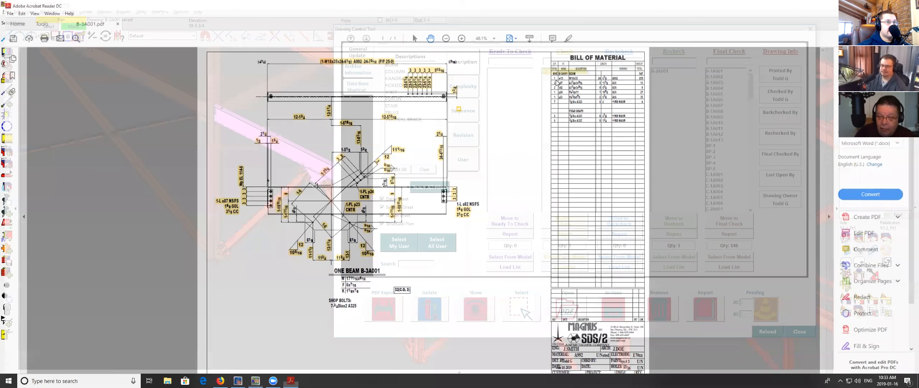
Move drawing B-3A001 from Check to Backcheck, keeping the preset user.
click(561, 71)
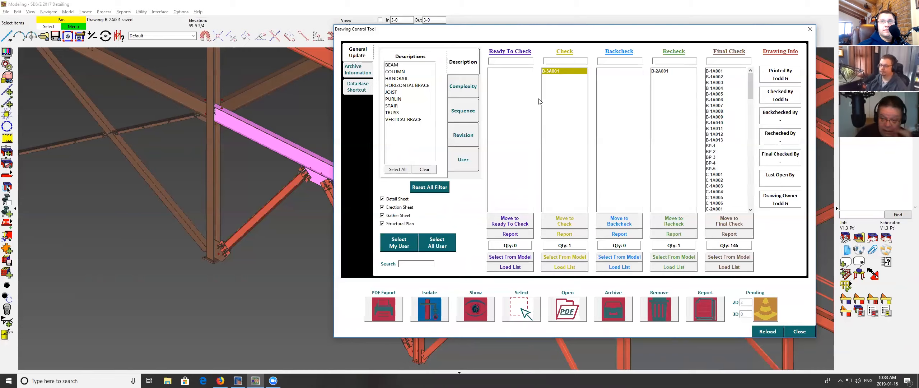
click(625, 226)
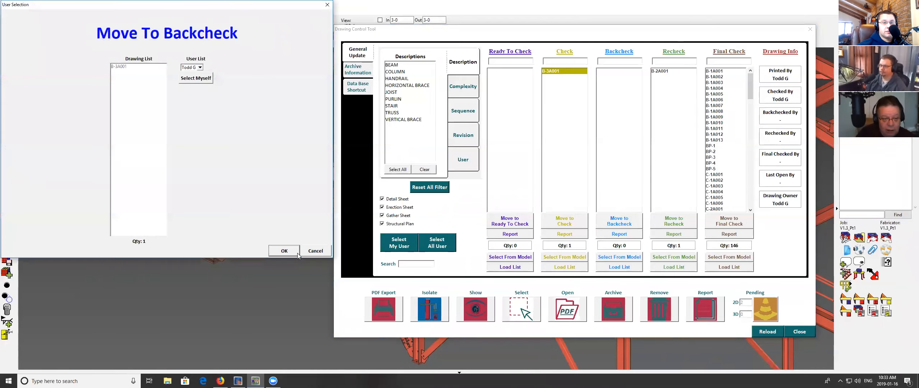
click(288, 252)
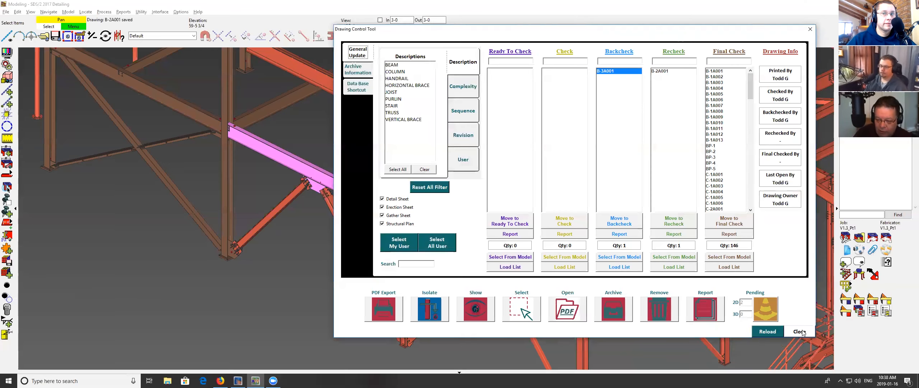
Close the Drawing Control Tool and open the orange beam's detail drawing B-3A001 from the model.
click(805, 328)
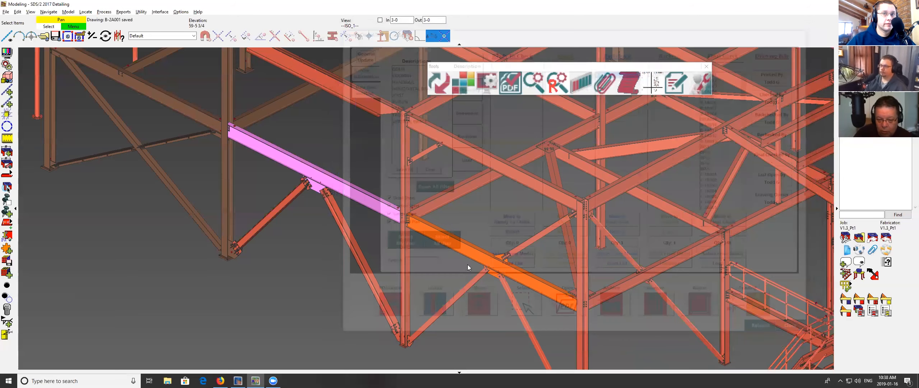
right_click(452, 246)
mouse_move(467, 264)
click(539, 273)
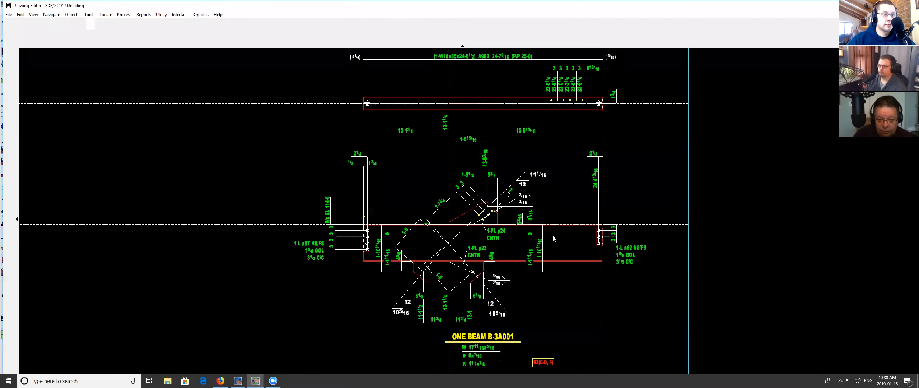
Add the label "TYUYJERTY'L;KHND[FGPIKHNB RTHWRTHG" beneath the front view's right half, and save and close drawing B-3A001.
click(10, 175)
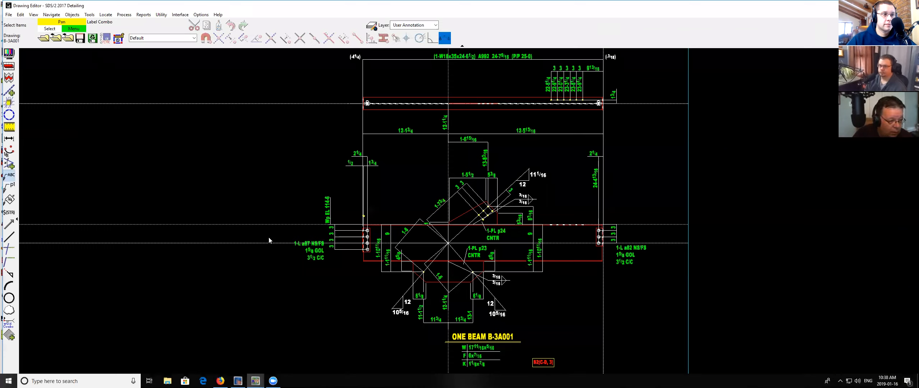
right_click(130, 194)
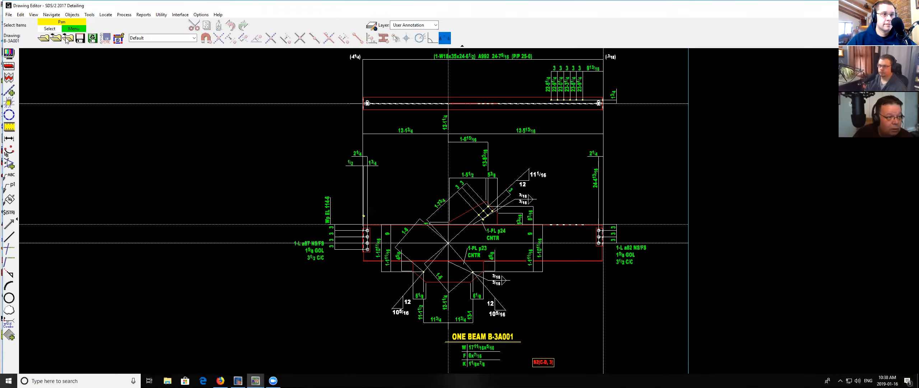
click(72, 15)
mouse_move(95, 142)
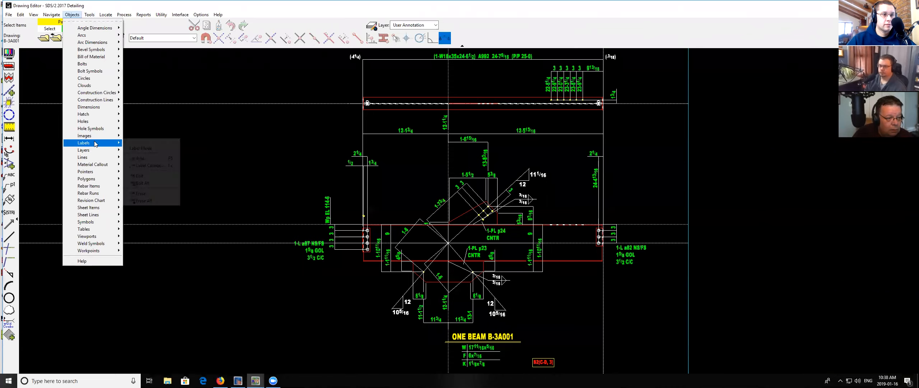
click(149, 158)
text(TYUYJ)
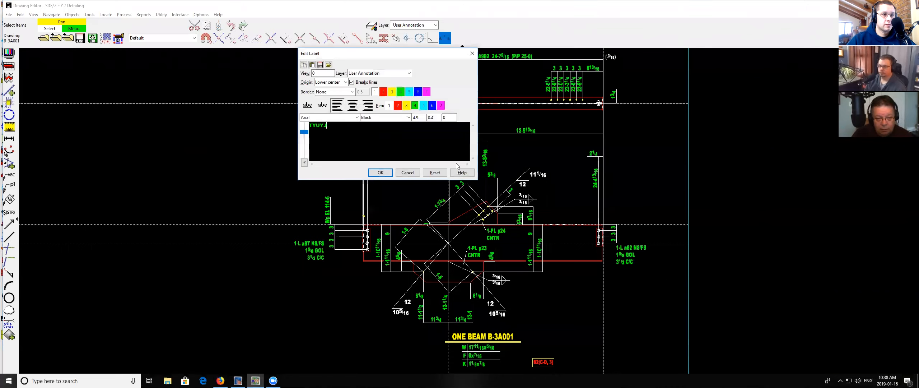
text(ERTY'L;KHND[FGPIKHNB RTHWRTHG)
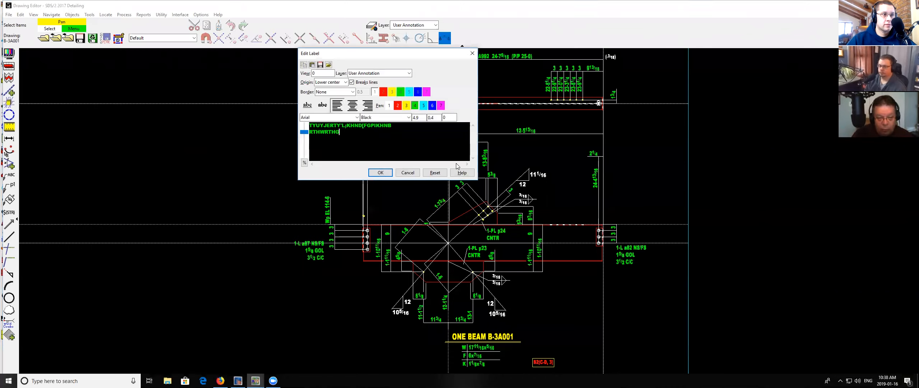
click(380, 172)
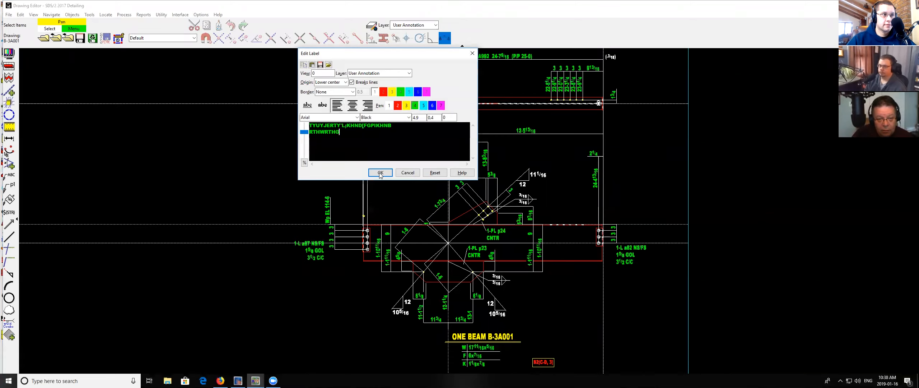
click(560, 305)
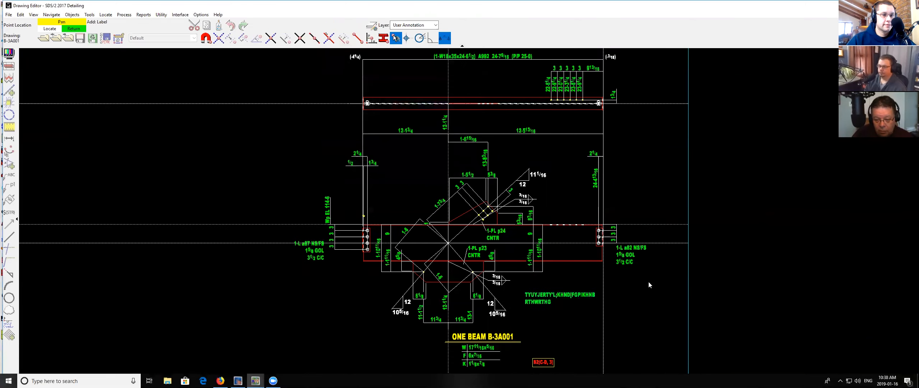
click(80, 37)
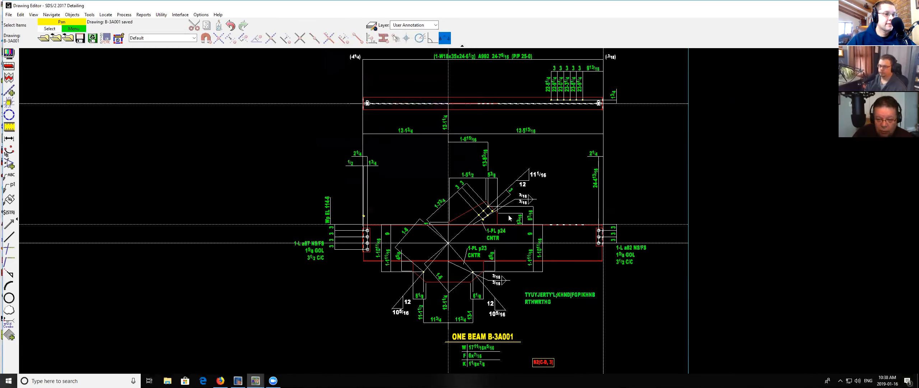
key(alt+F4)
Reopen the Drawing Control Tool and move drawing B-3A001 from Backcheck to Recheck, keeping the preset user.
click(511, 88)
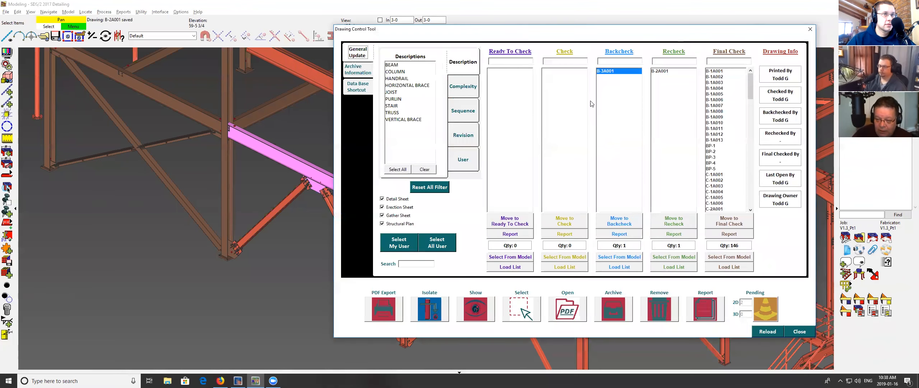
click(680, 221)
click(282, 249)
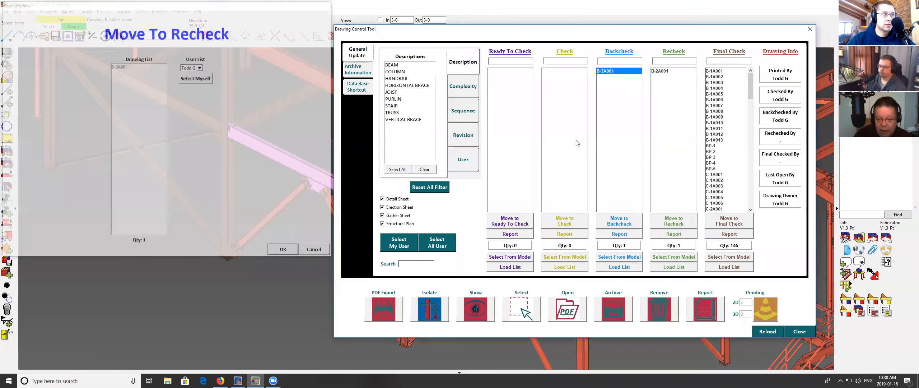
Open the PDFs of drawing B-3A001 from Recheck and compare the highlighted check copy with the revised copy.
click(659, 77)
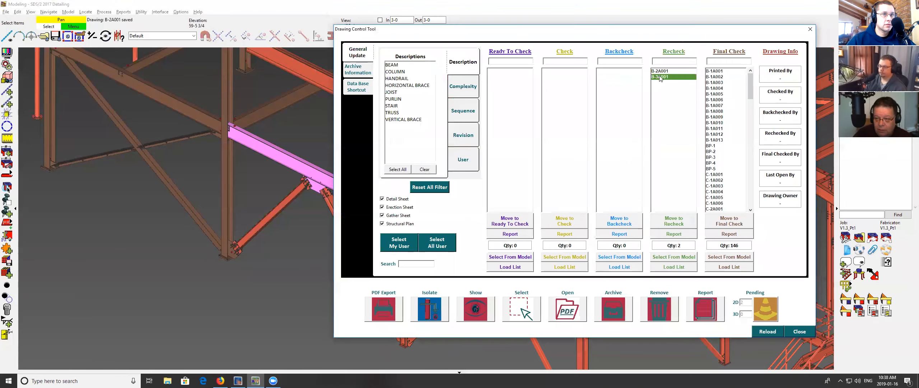
click(568, 311)
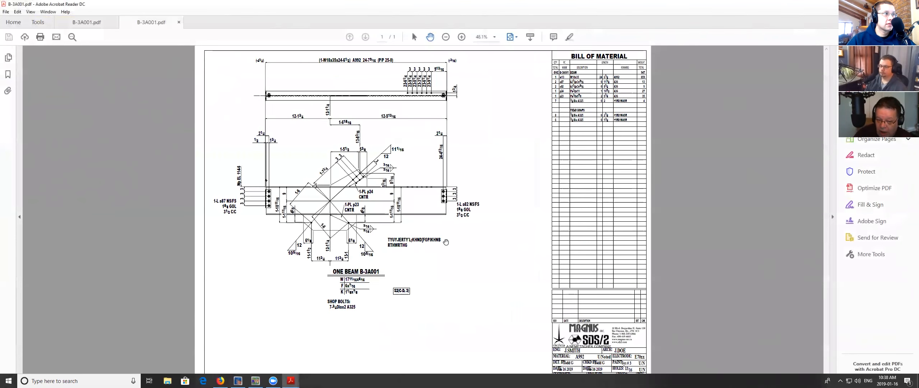
click(84, 23)
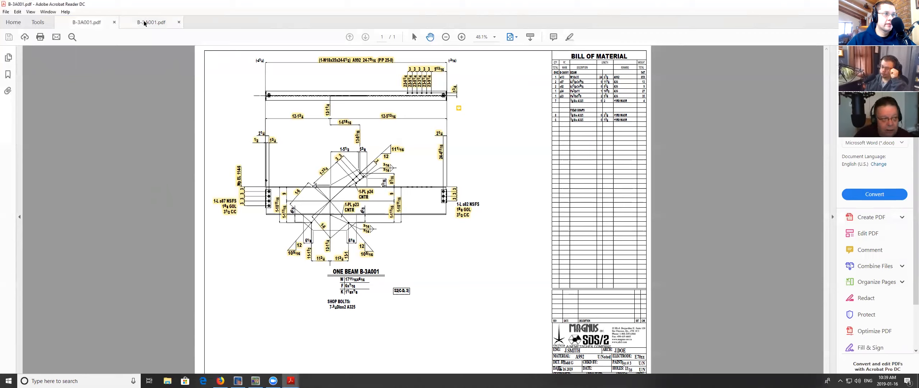
click(134, 26)
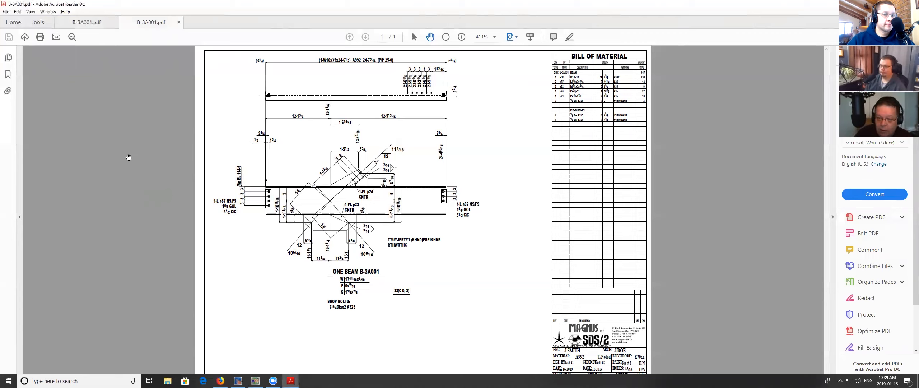
click(86, 22)
click(146, 23)
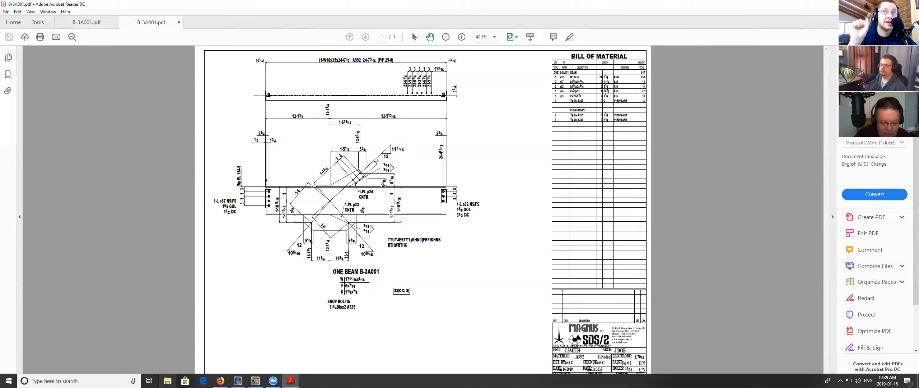
Close both B-3A001 PDFs and return to the Drawing Control Tool.
click(167, 381)
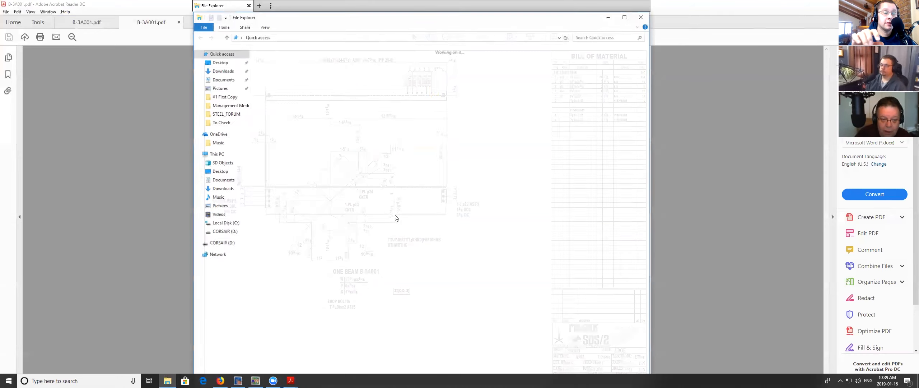
click(641, 17)
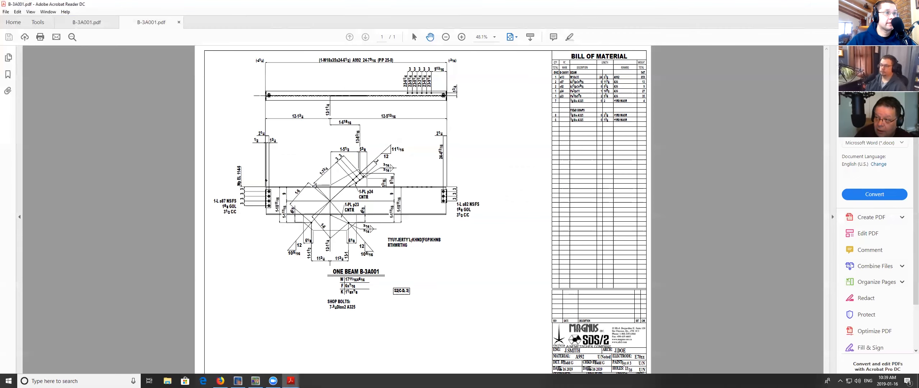
click(910, 4)
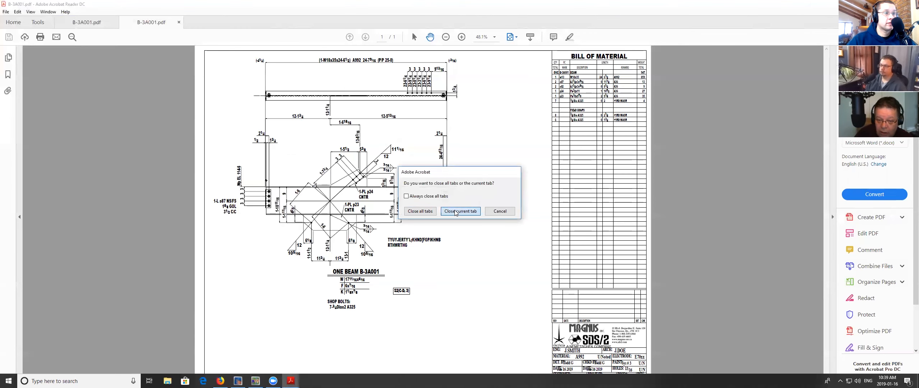
click(442, 211)
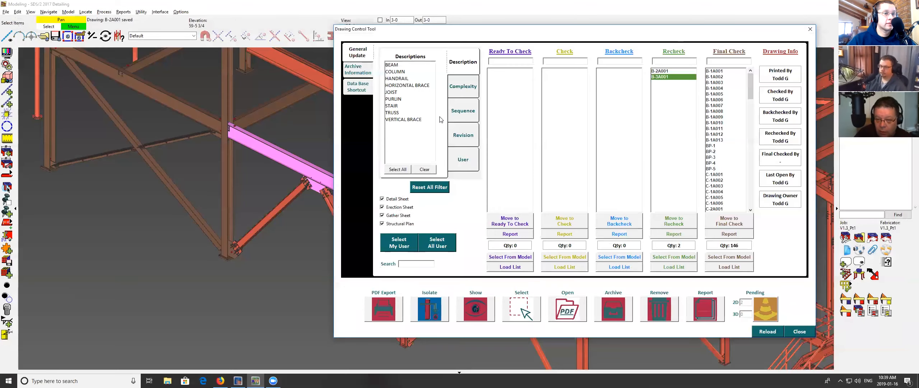
Close the Drawing Control Tool and open the directories setup from the macro's setup options.
click(799, 331)
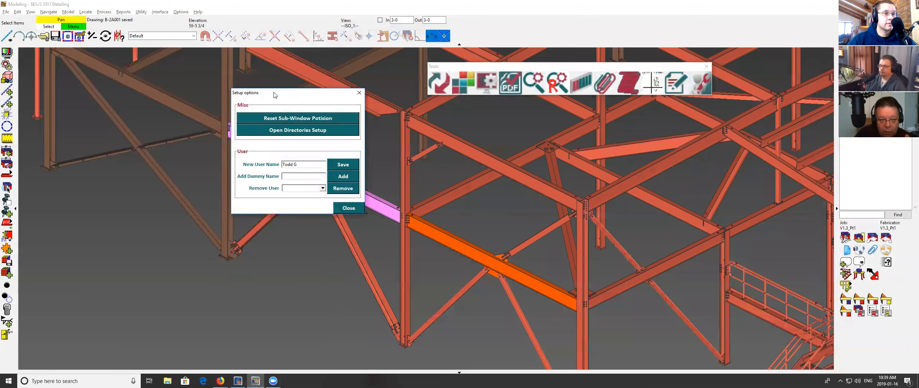
drag(274, 92, 481, 100)
click(486, 137)
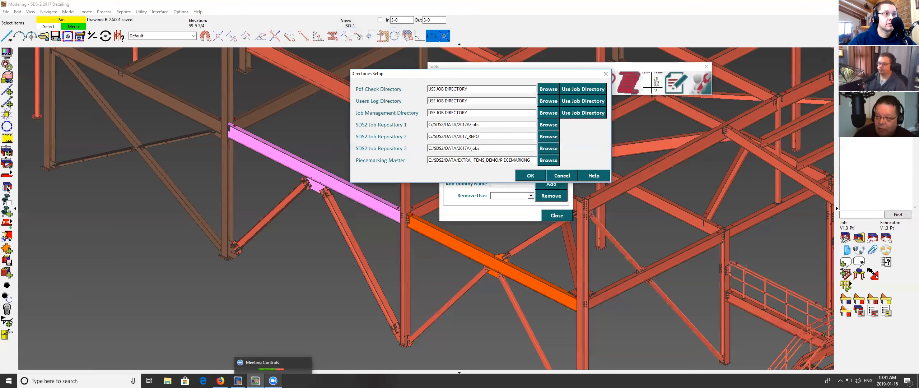
Browse to C:\SDS2\DATA in File Explorer and place its window beneath the directory settings for comparison.
click(167, 381)
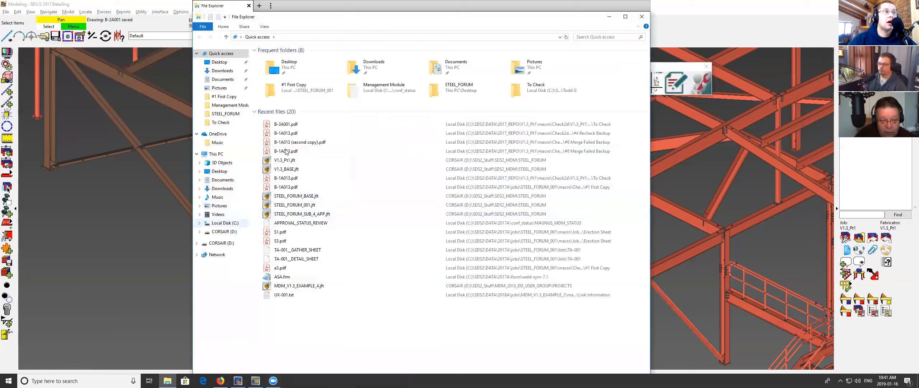
click(225, 223)
double_click(265, 118)
double_click(268, 68)
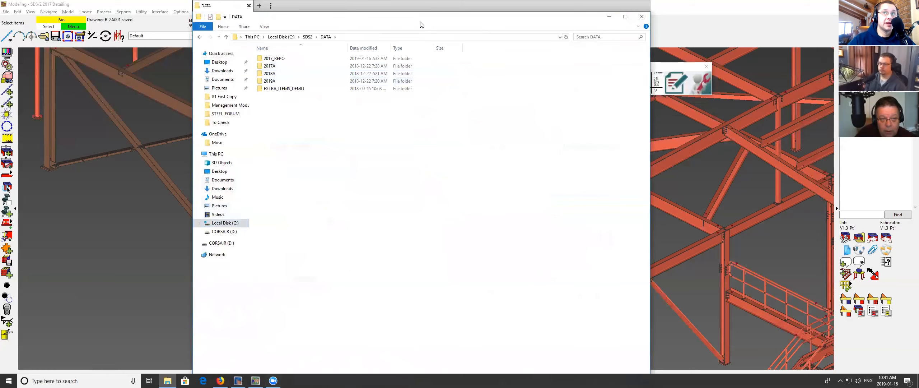
drag(297, 17, 342, 180)
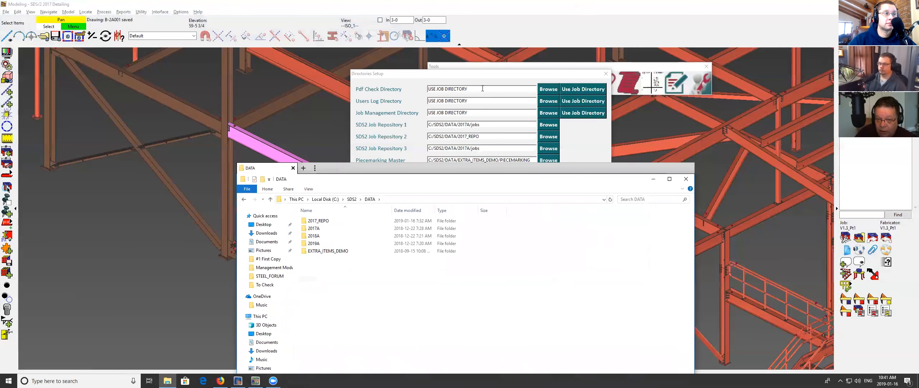